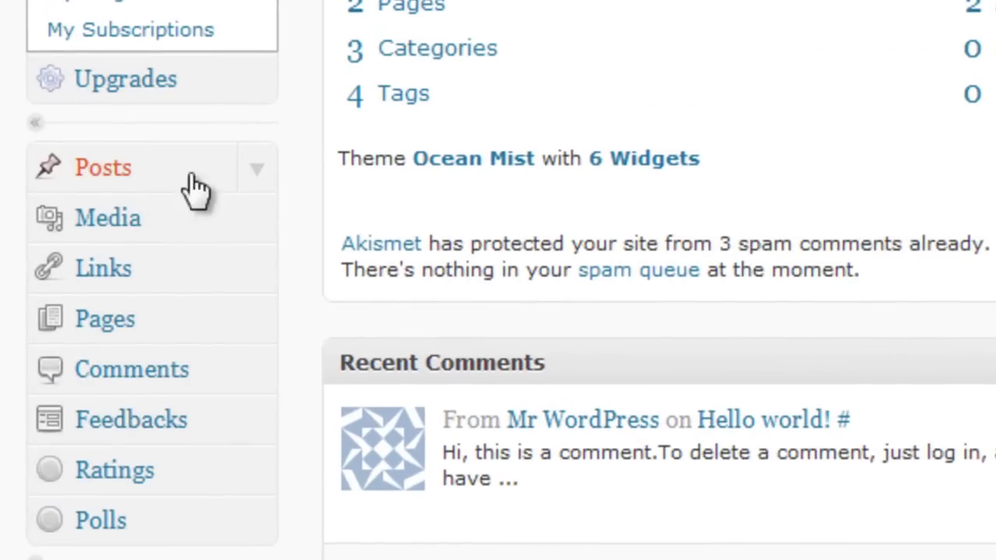
Step: From the Posts list, open 'This Is A Test Wordpress Post From PCMichiana' in the editor
left_click(255, 165)
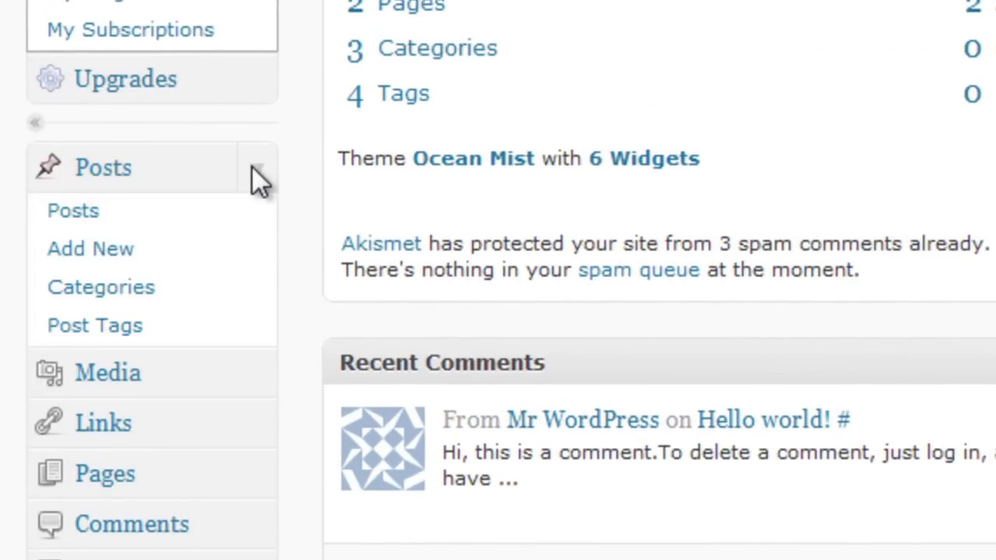
left_click(166, 221)
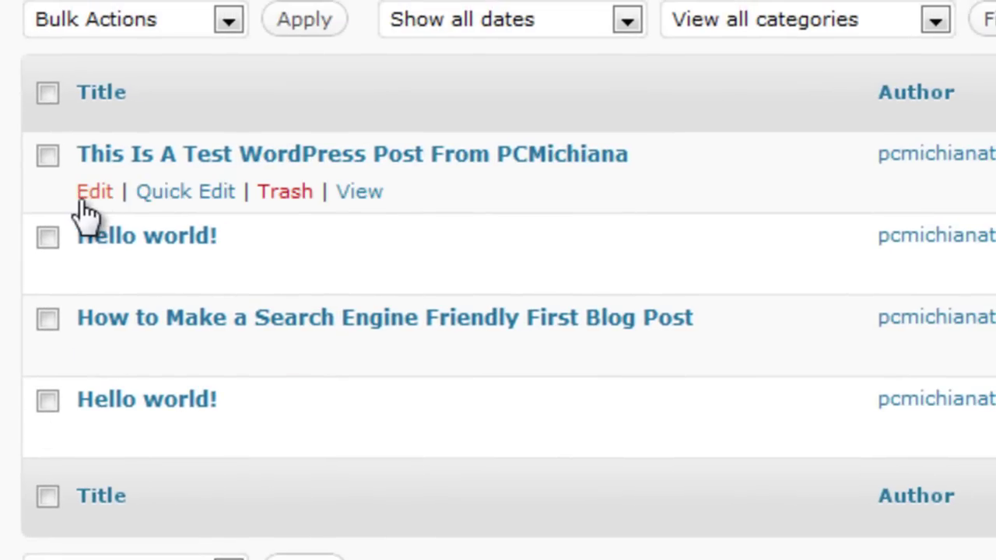
left_click(91, 193)
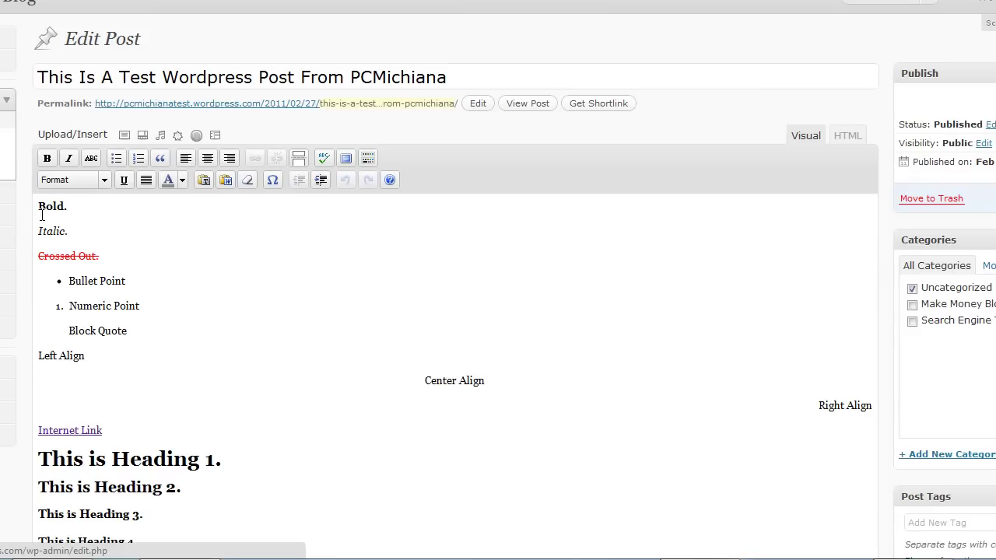
left_click(39, 206)
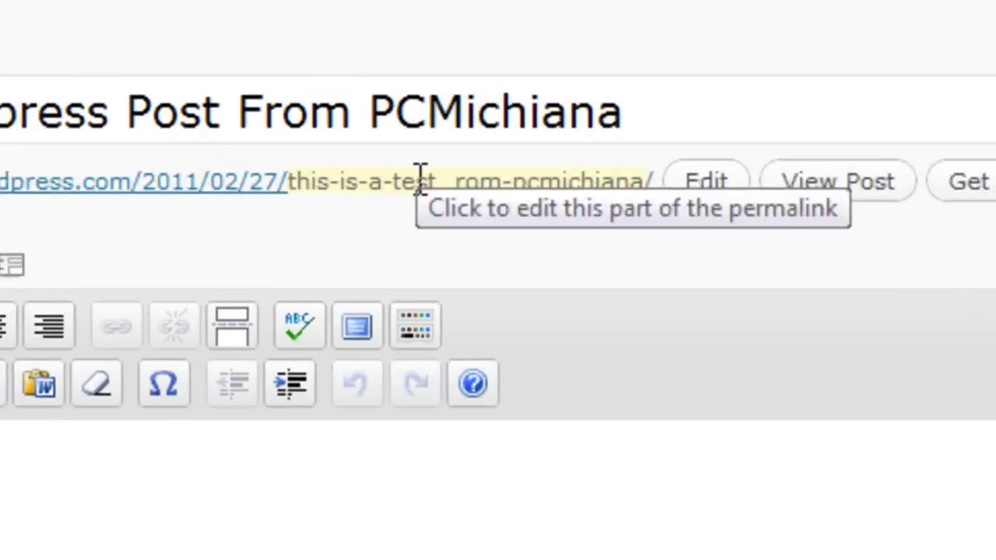
Step: Copy the permalink slug this-is-a-test-wordpress-post to the clipboard
left_click(371, 102)
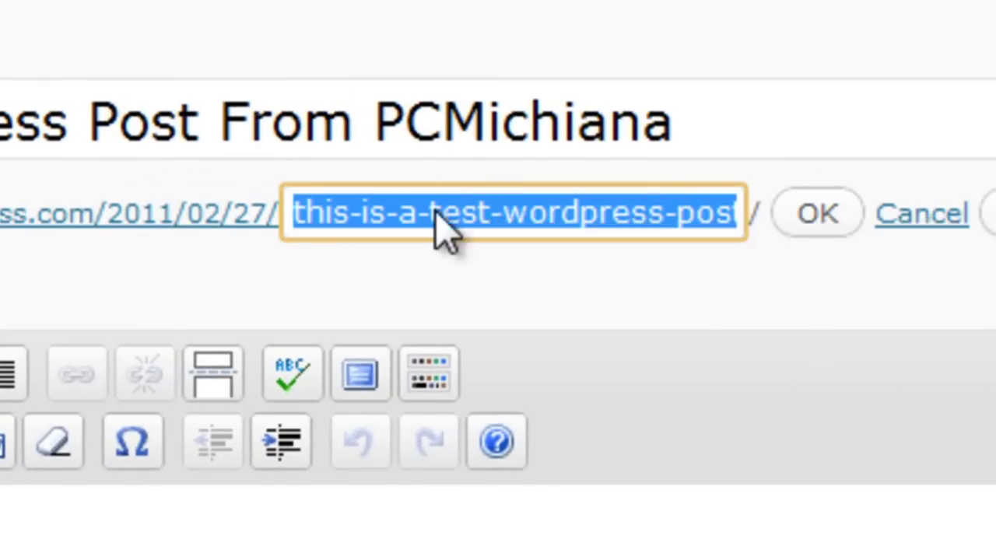
right_click(435, 211)
left_click(588, 429)
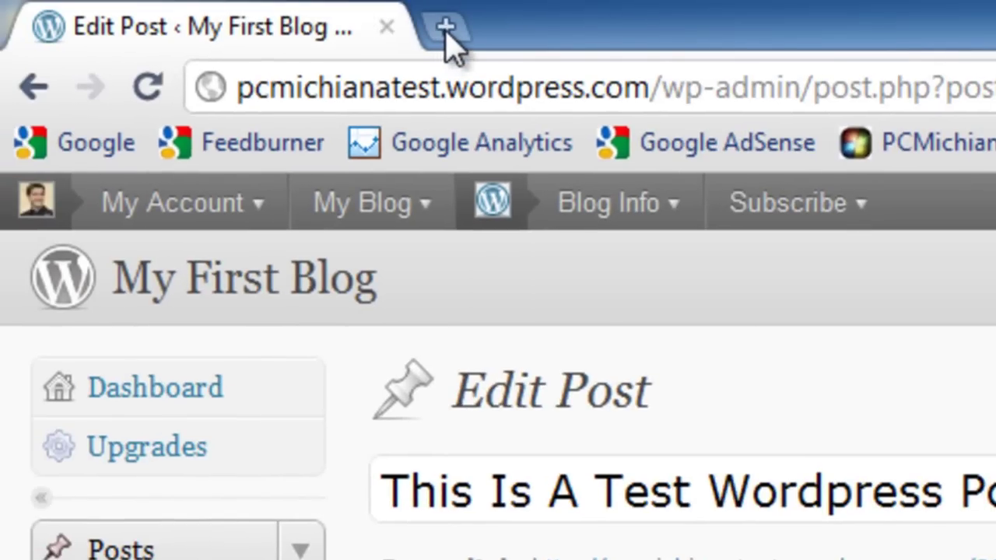
Step: In a new tab, search Google Images for 'google' and enlarge the google-3search.png homepage screenshot
left_click(446, 31)
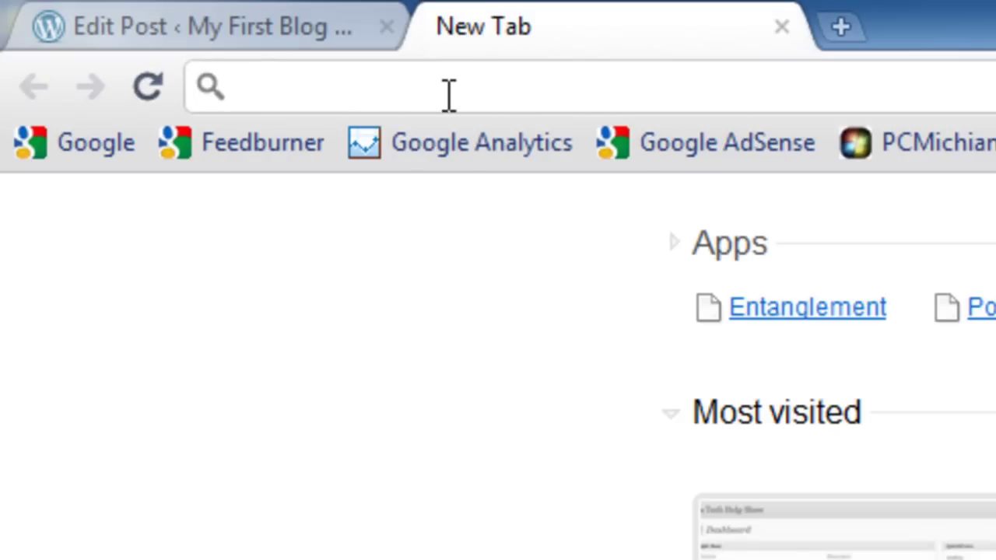
type("www.google.com")
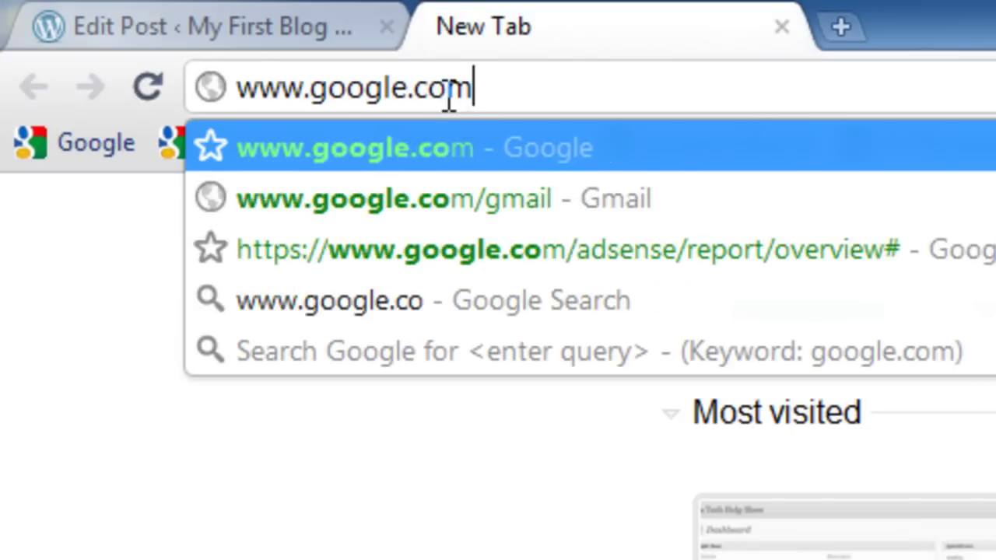
key("Return")
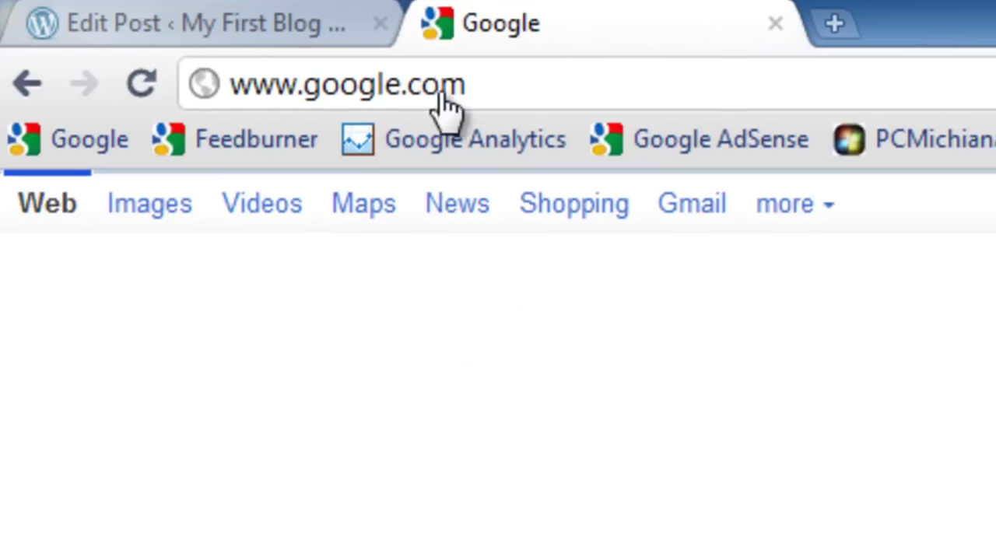
type("google")
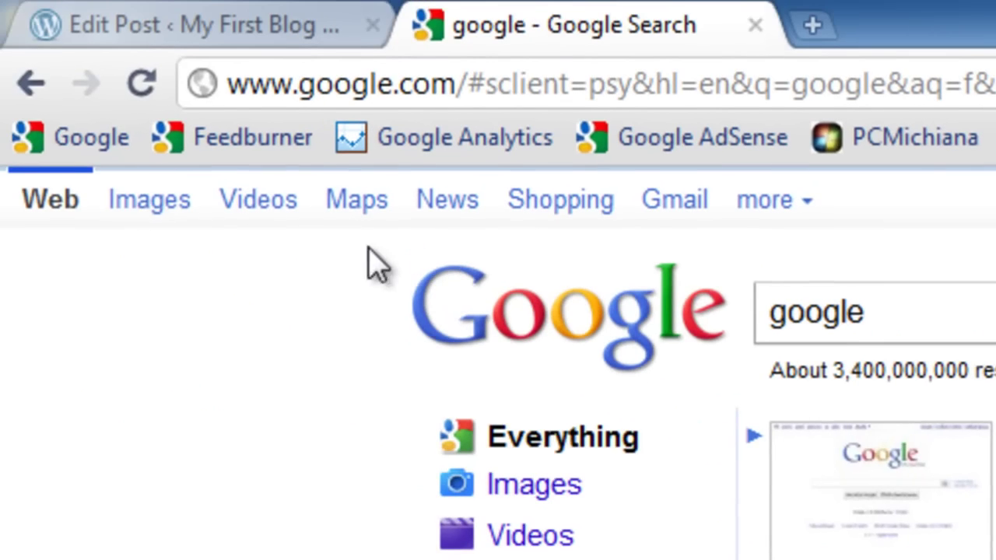
left_click(146, 208)
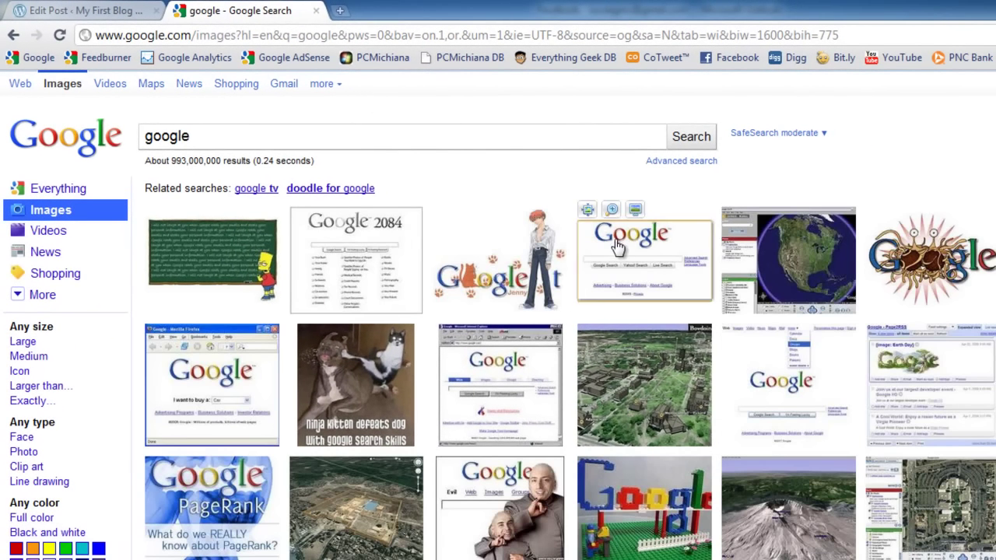
mouse_move(616, 248)
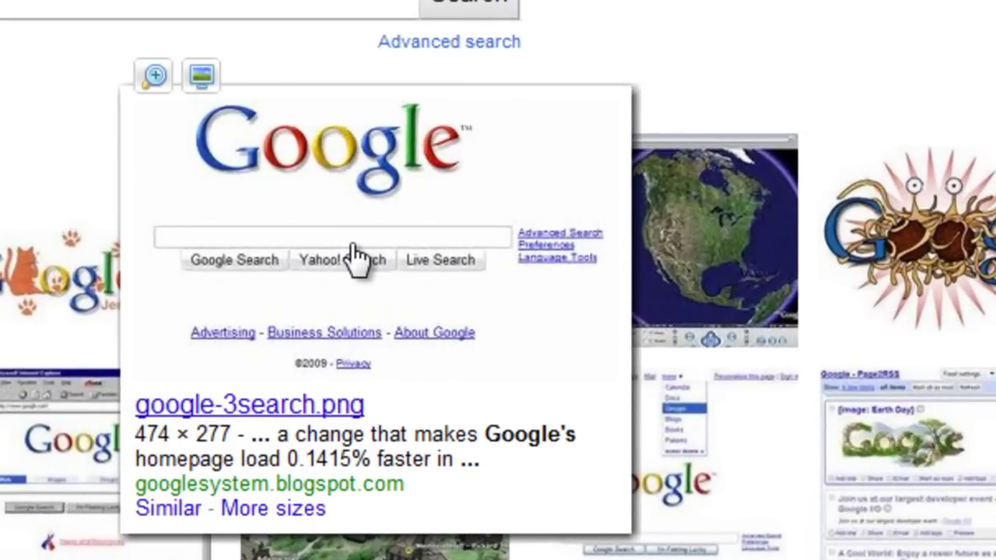
left_click(357, 256)
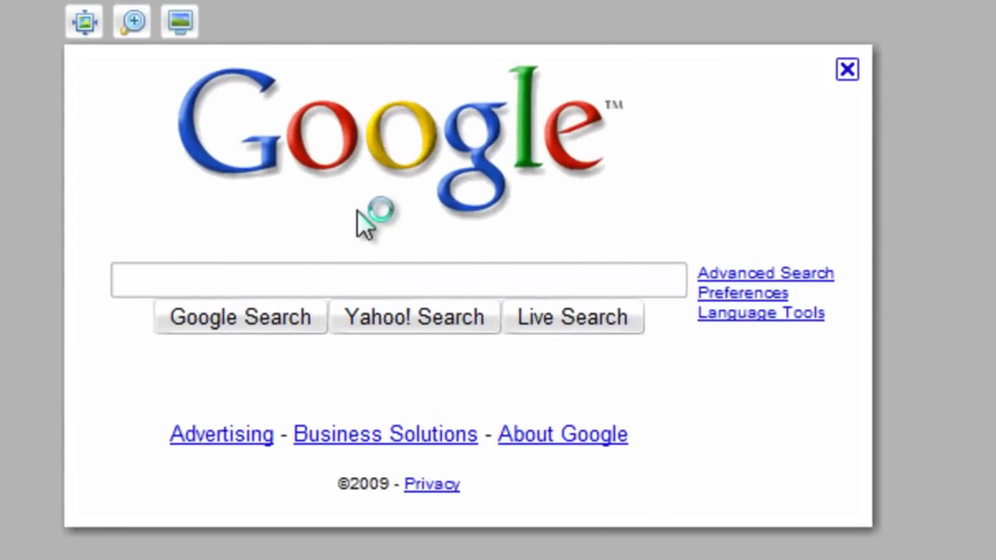
Step: Save the image to the Desktop as this-is-a-test-wordpress-post-from-pcmichiana.png
right_click(357, 211)
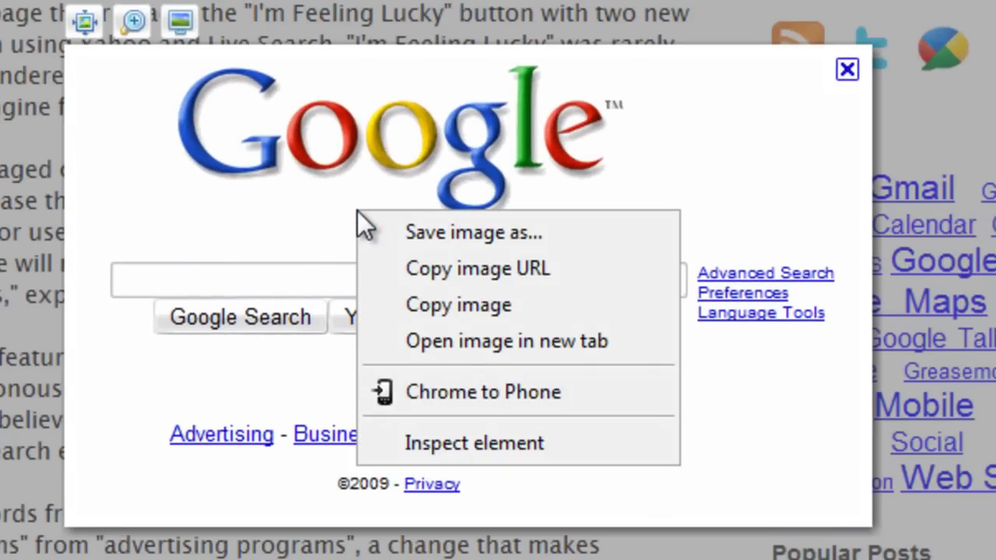
left_click(407, 244)
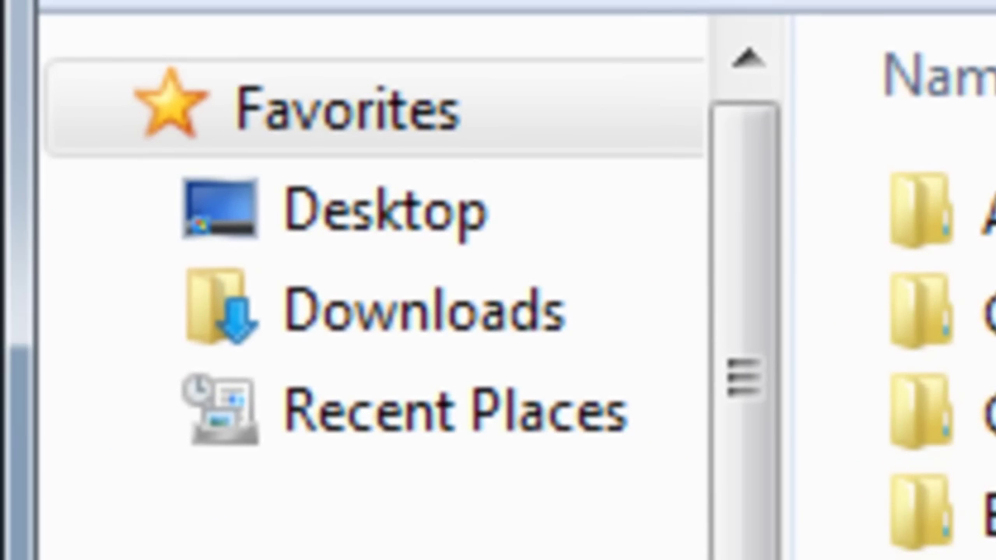
left_click(333, 237)
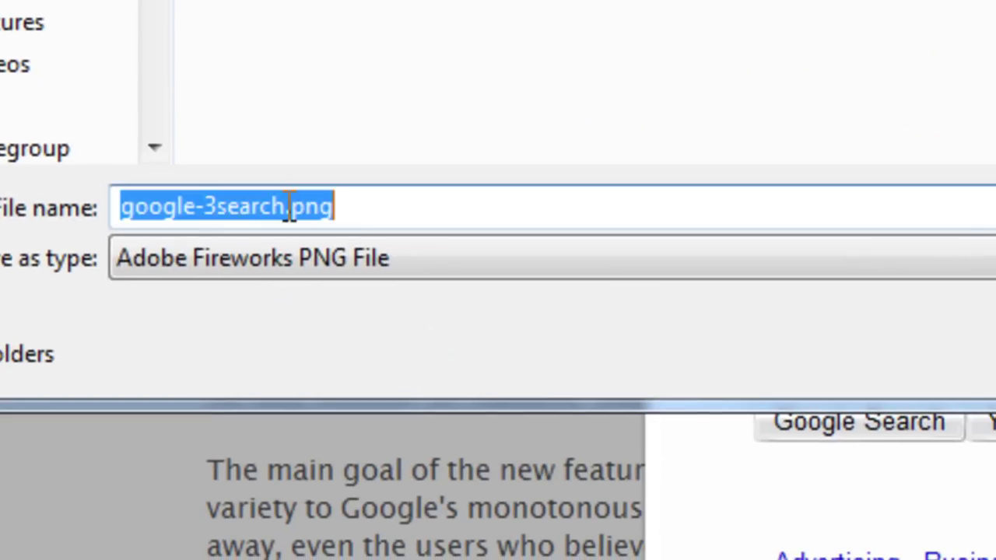
left_click(283, 206)
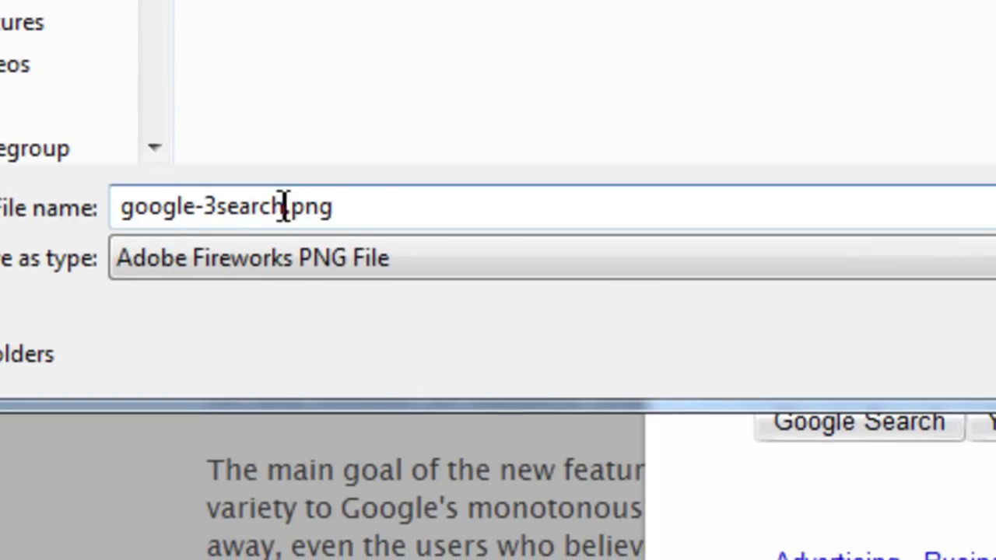
left_click_drag(407, 215, 38, 224)
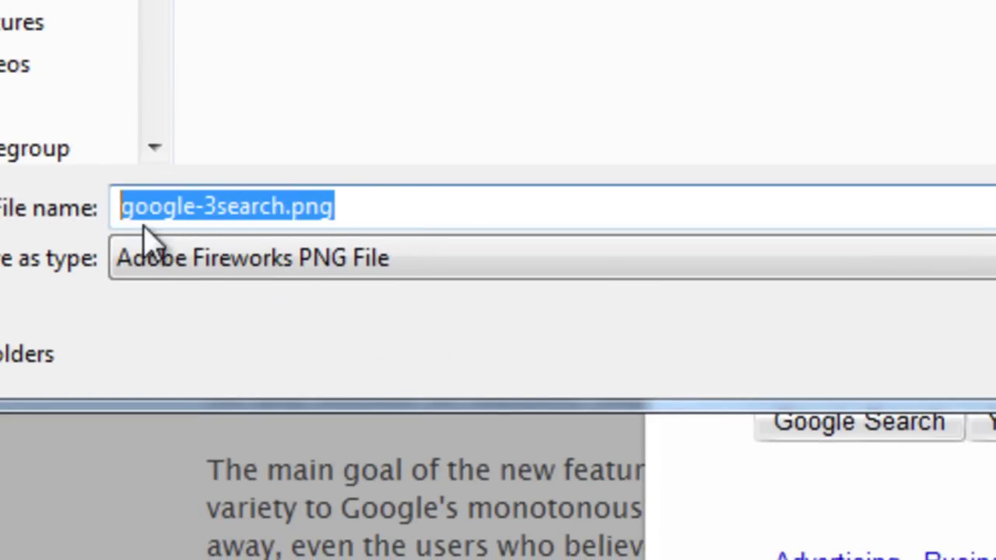
key("ctrl+v")
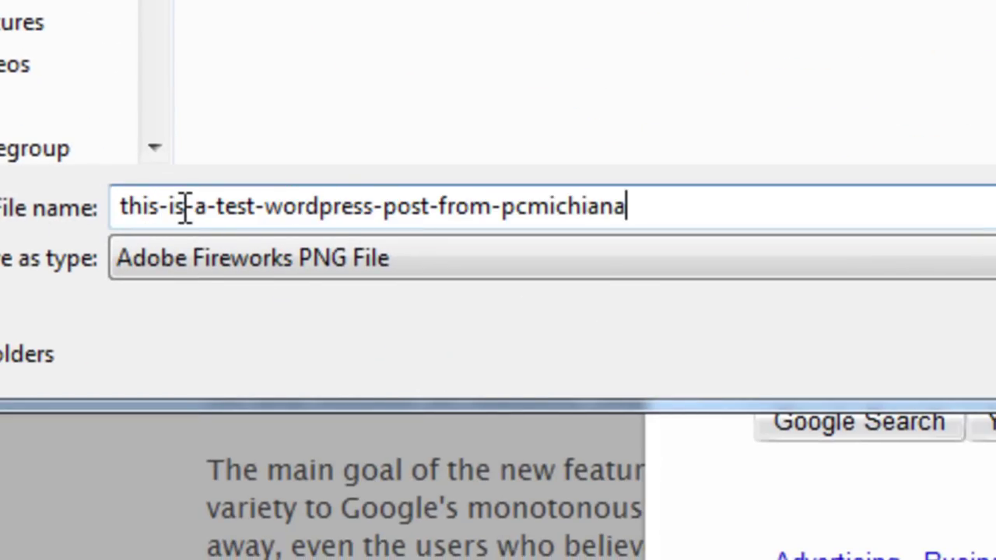
right_click(646, 207)
left_click(586, 223)
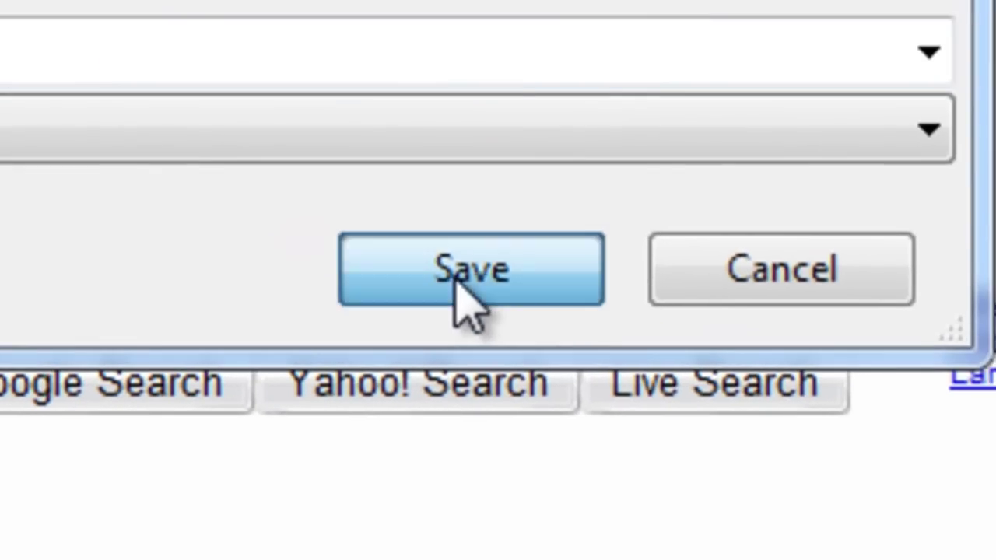
left_click(466, 300)
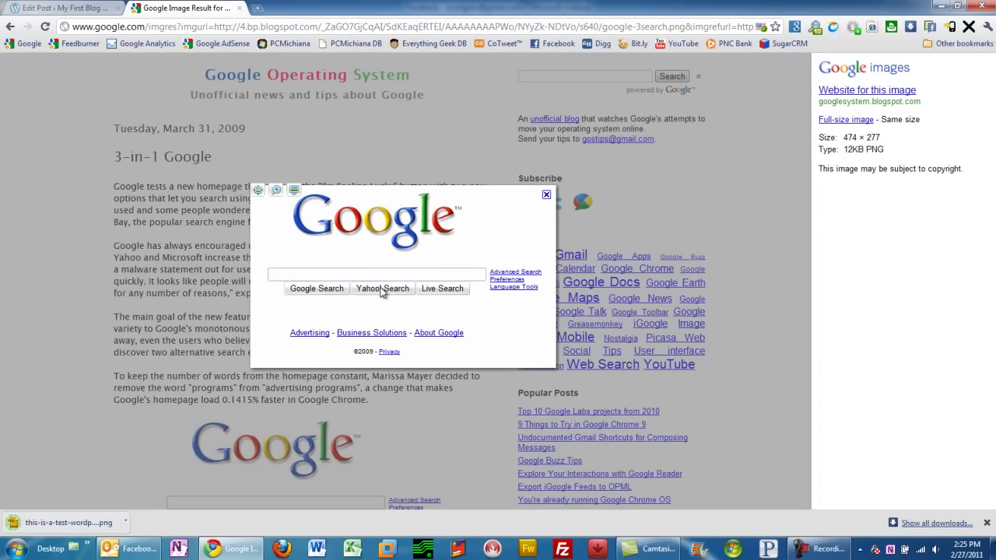
Step: Back in the post editor, confirm the permalink slug and open the Add an Image dialog
left_click(67, 10)
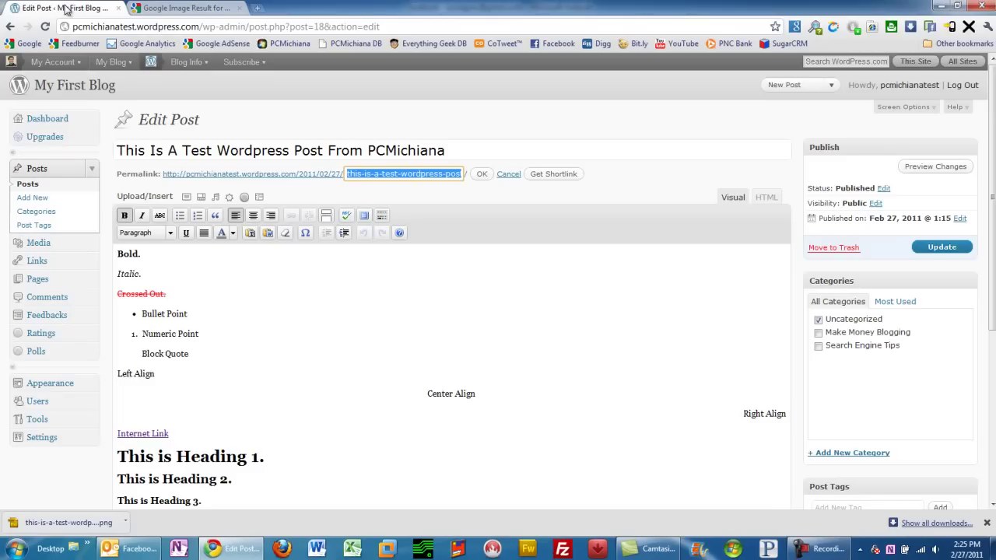
left_click(481, 174)
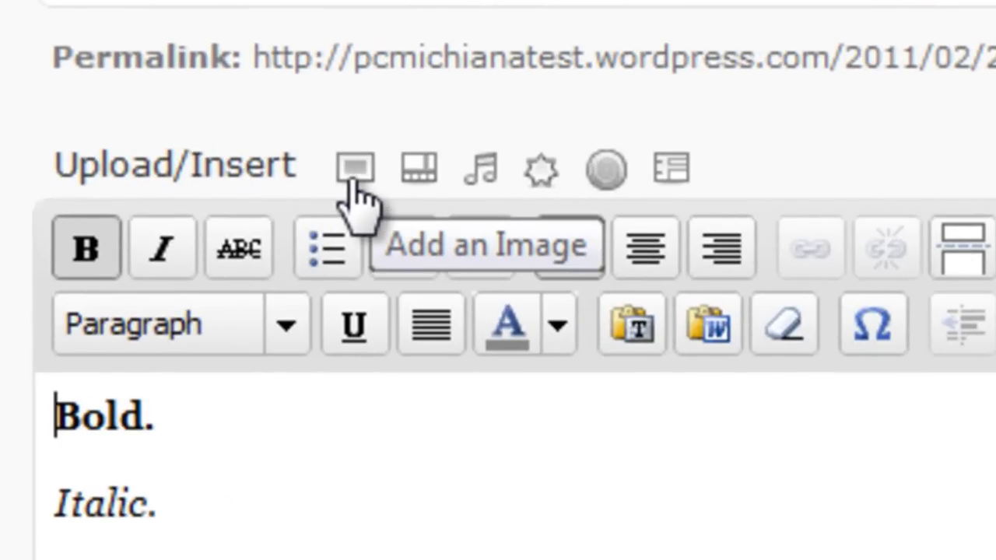
left_click(350, 182)
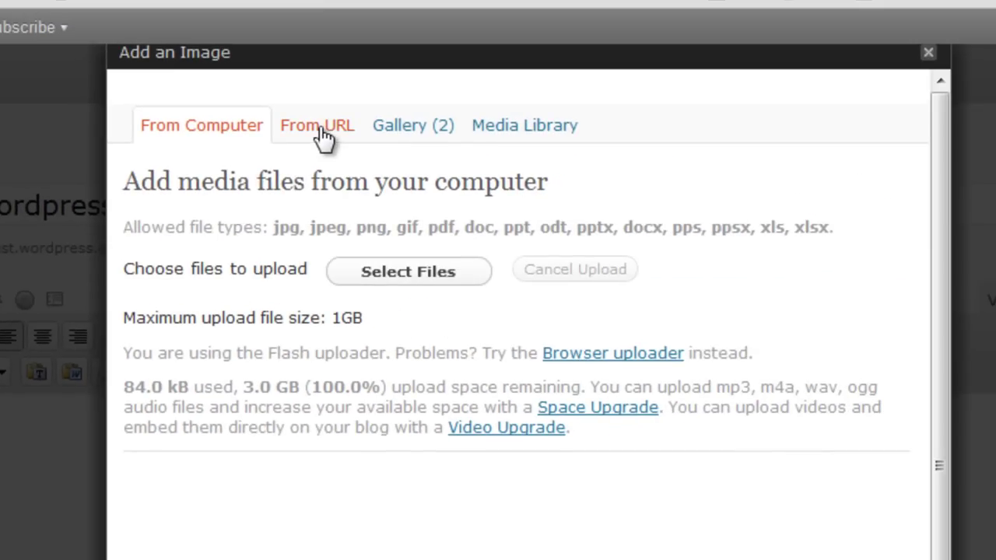
Step: Look over the From URL form's Image URL, Title and Alternate Text fields, then view the Gallery
left_click(322, 138)
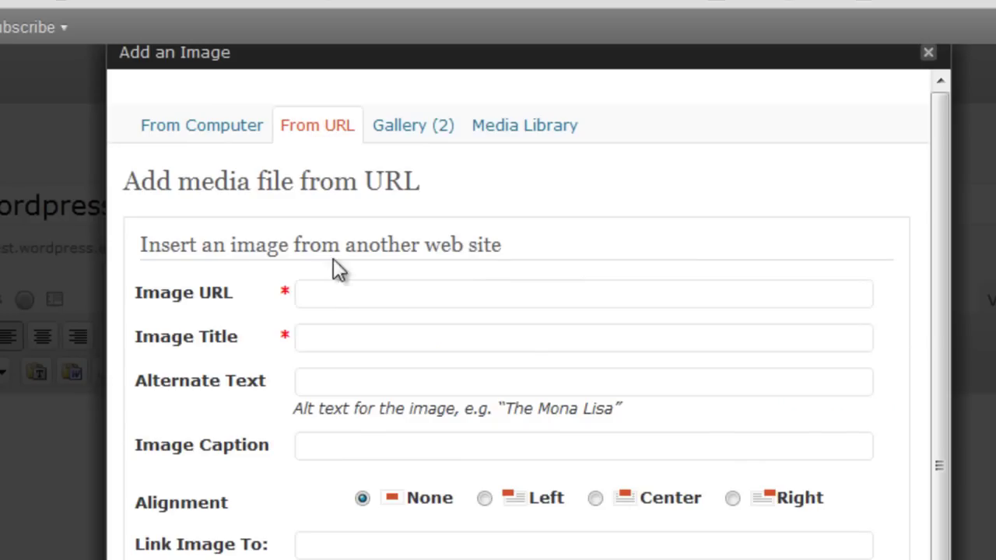
left_click(329, 294)
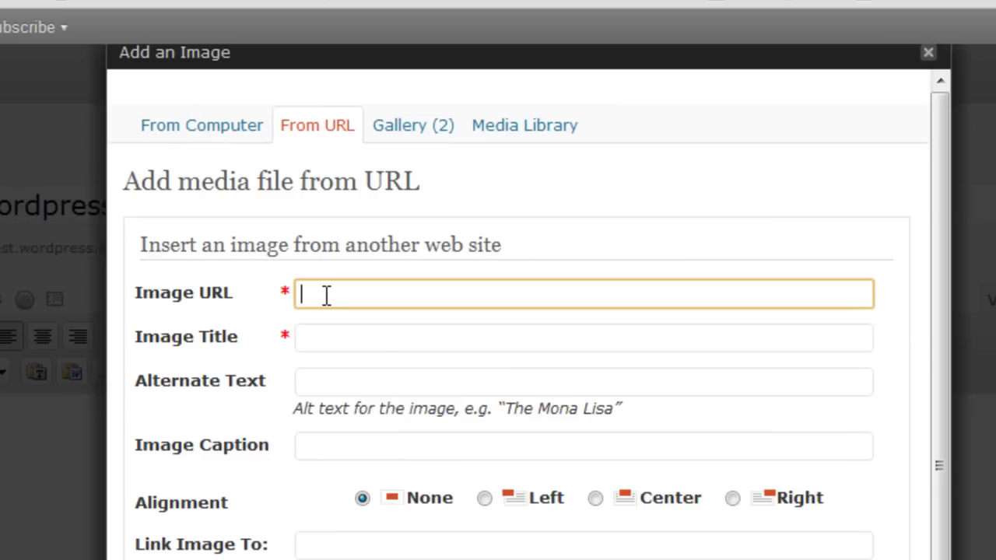
left_click(330, 341)
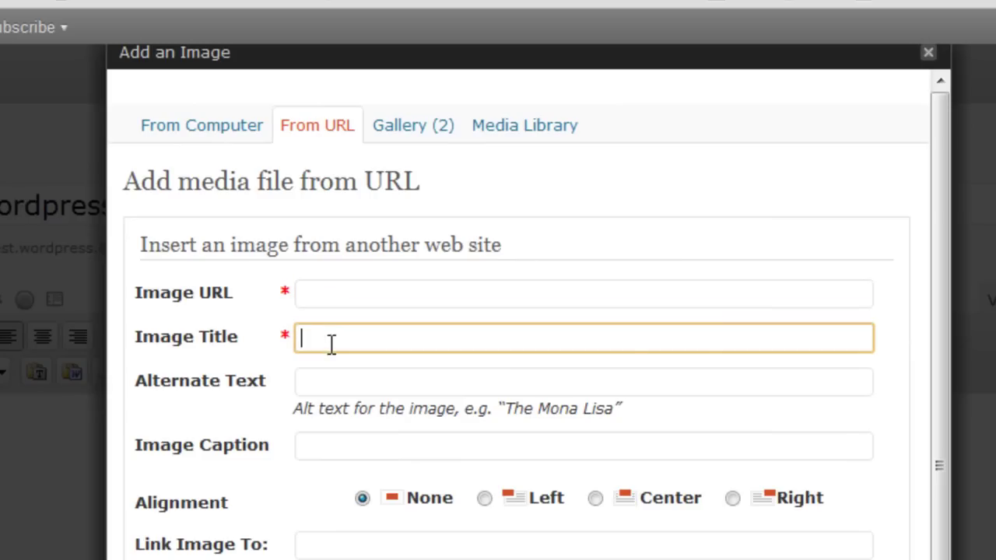
left_click(344, 381)
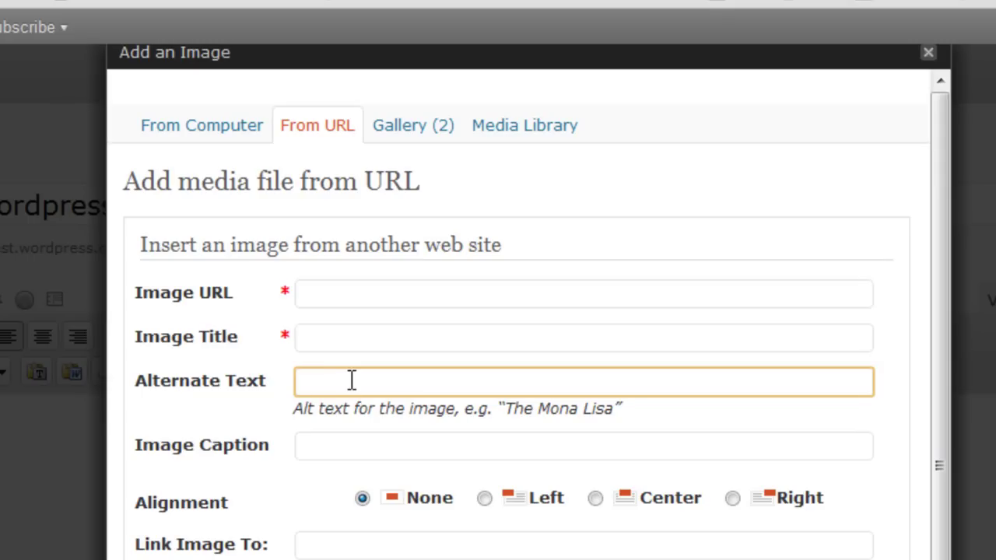
left_click(406, 142)
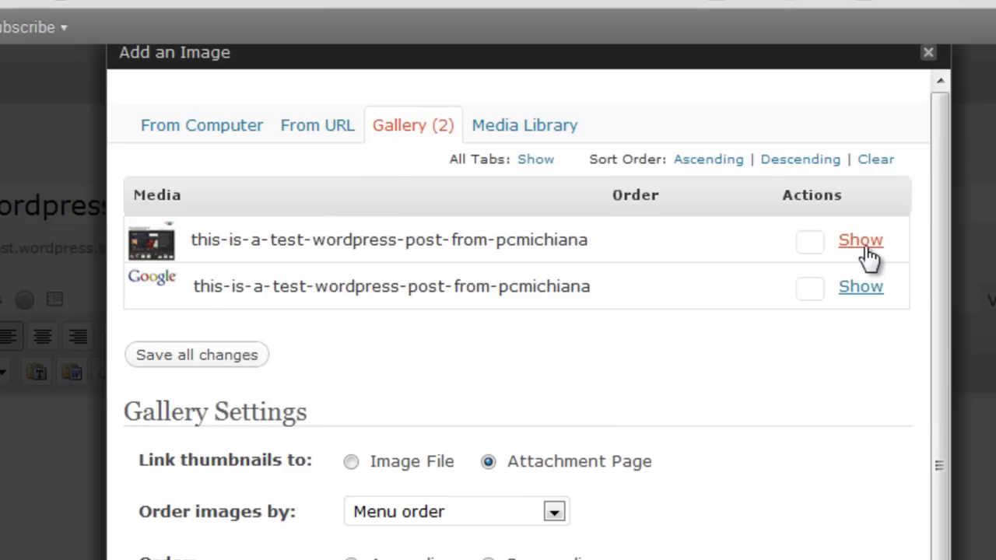
Step: Check the Media Library, then return to the Gallery (2) tab listing the two attached images
left_click(526, 132)
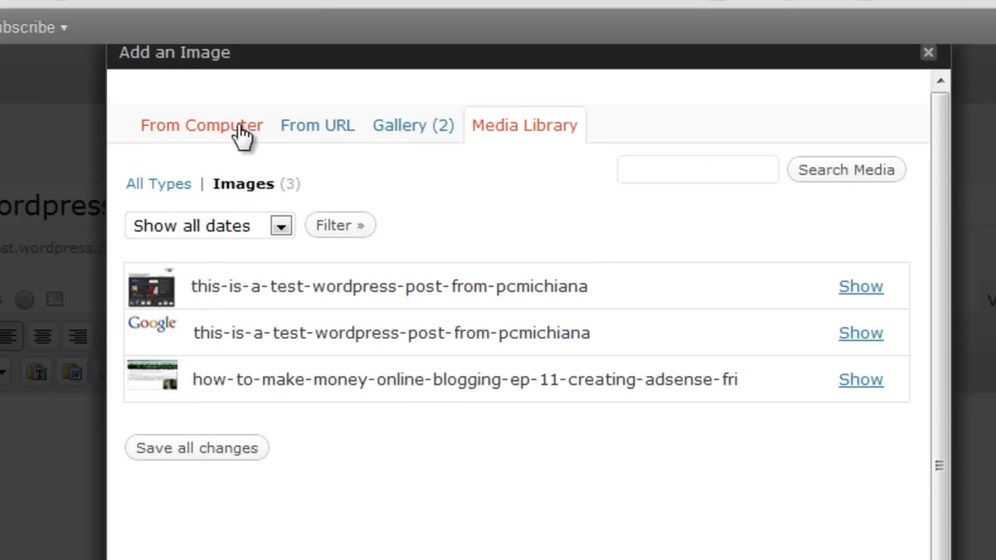
left_click(386, 131)
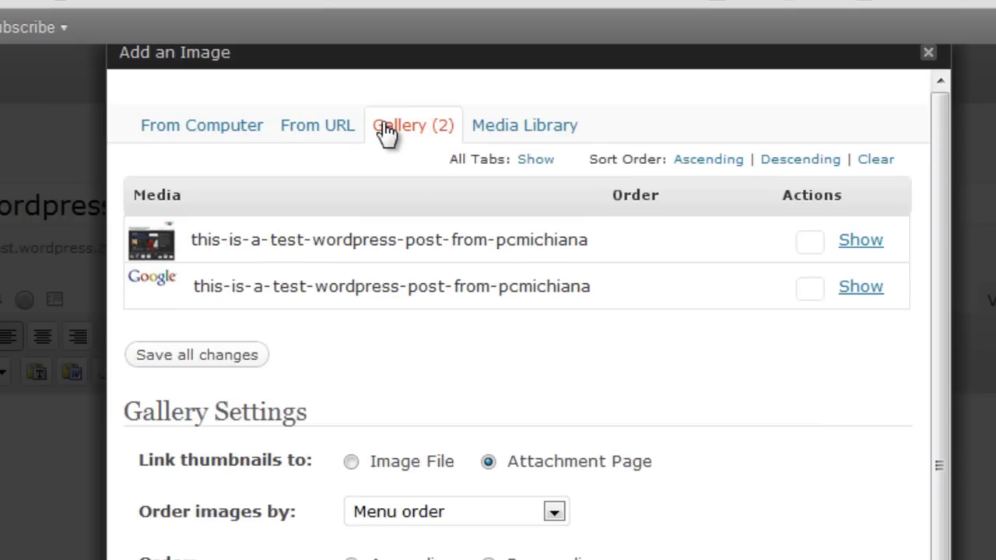
Step: Upload this-is-a-test-wordpress-post-from-pcmichiana.png from the Desktop via the From Computer page
left_click(203, 146)
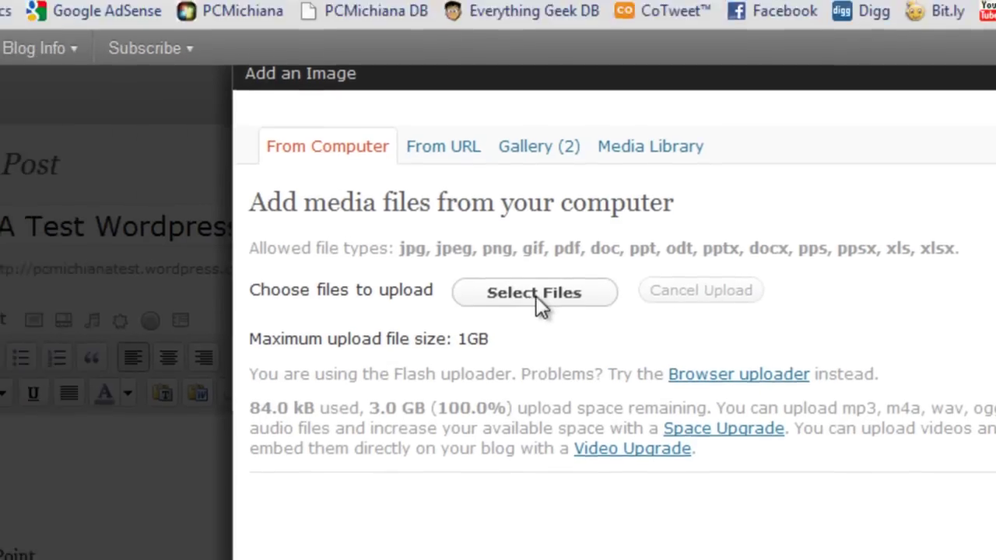
left_click(404, 275)
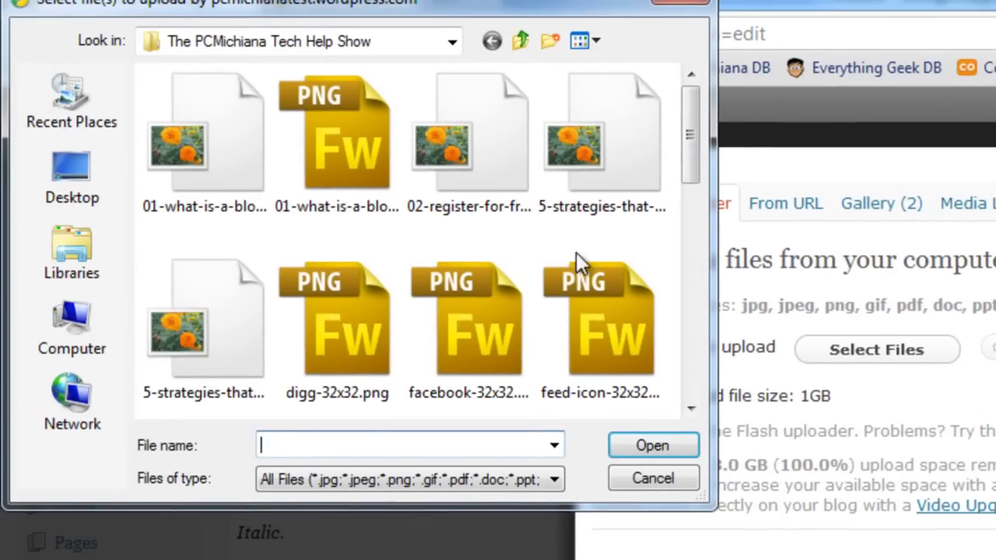
left_click(62, 198)
double_click(314, 292)
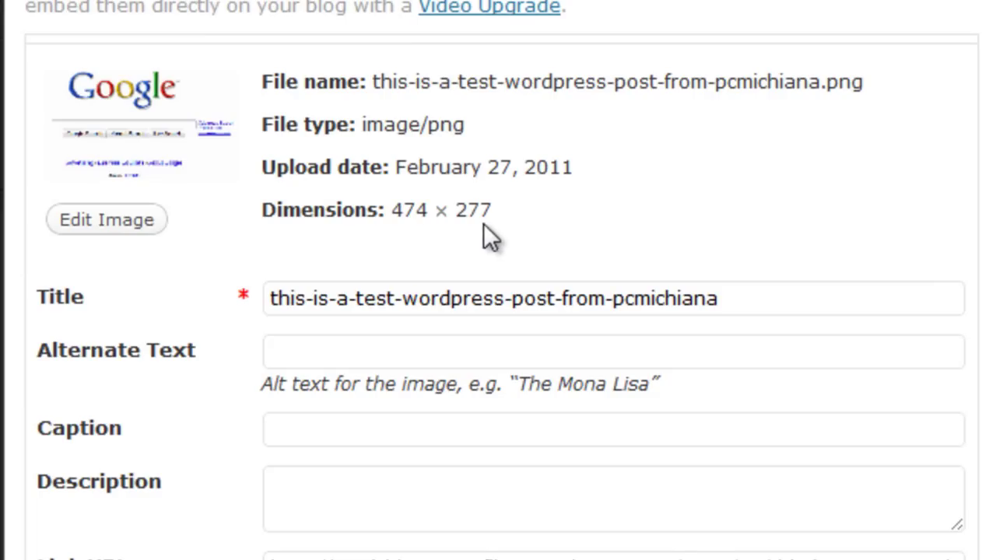
Step: Open the uploaded screenshot in the image editor and rotate it
left_click(107, 220)
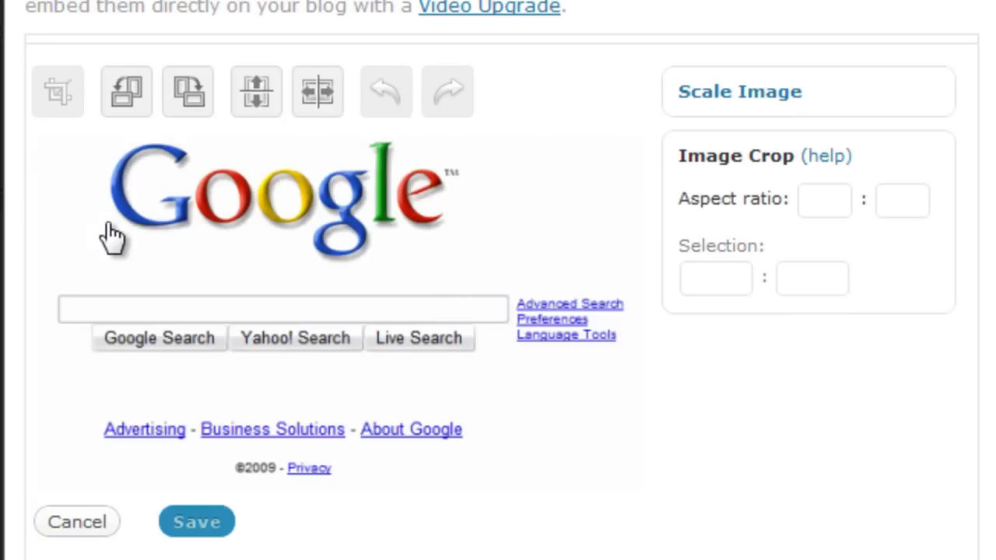
left_click(130, 89)
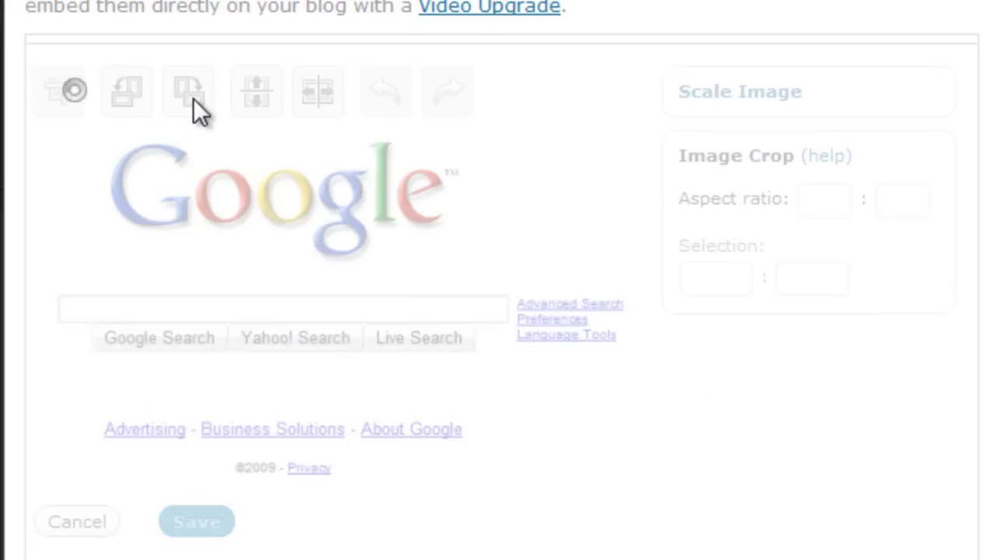
scroll(352, 341, "up", 1)
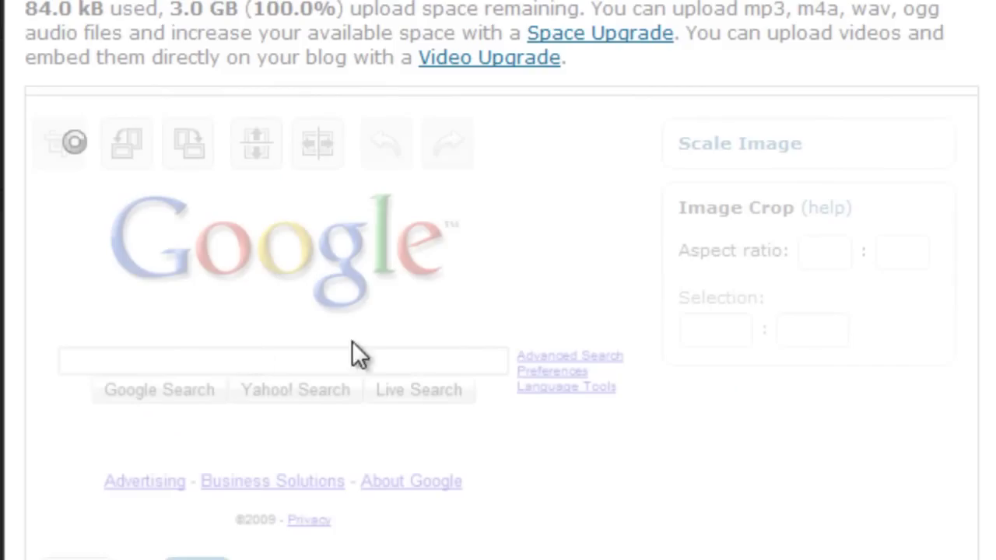
scroll(445, 372, "down", 3)
Step: Enter alt text describing the Google Search test image and the caption 'This shows up below the picture'
left_click(363, 430)
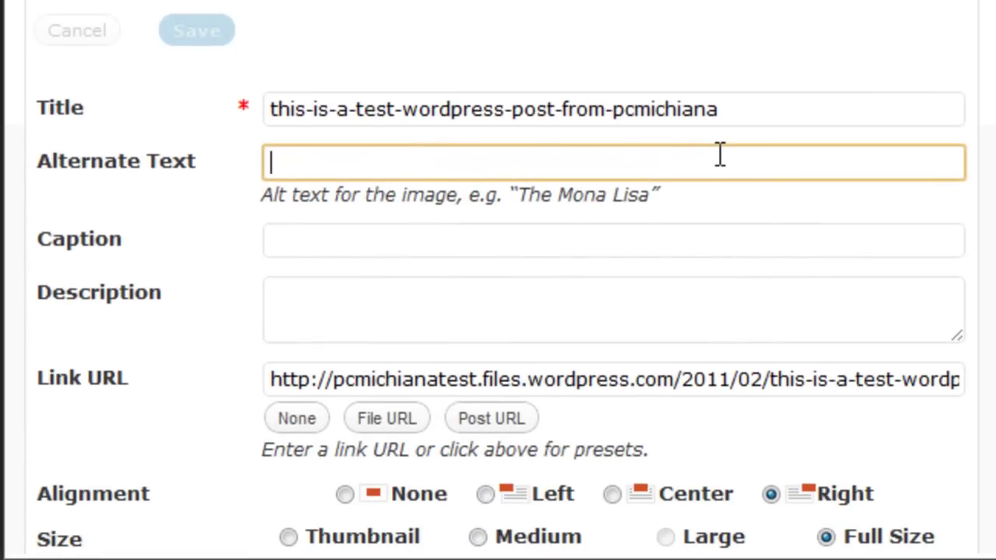
type("This is ")
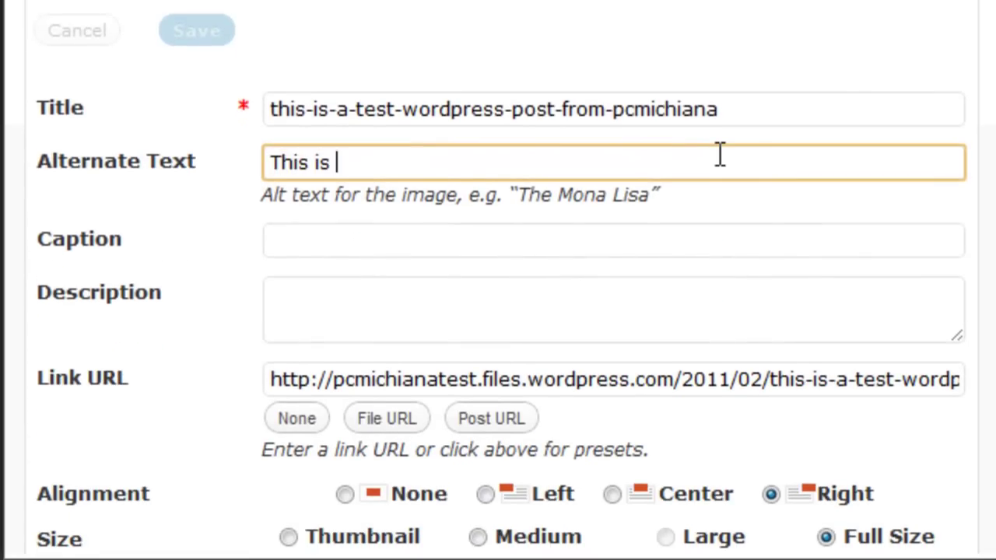
type("a test image of Goo")
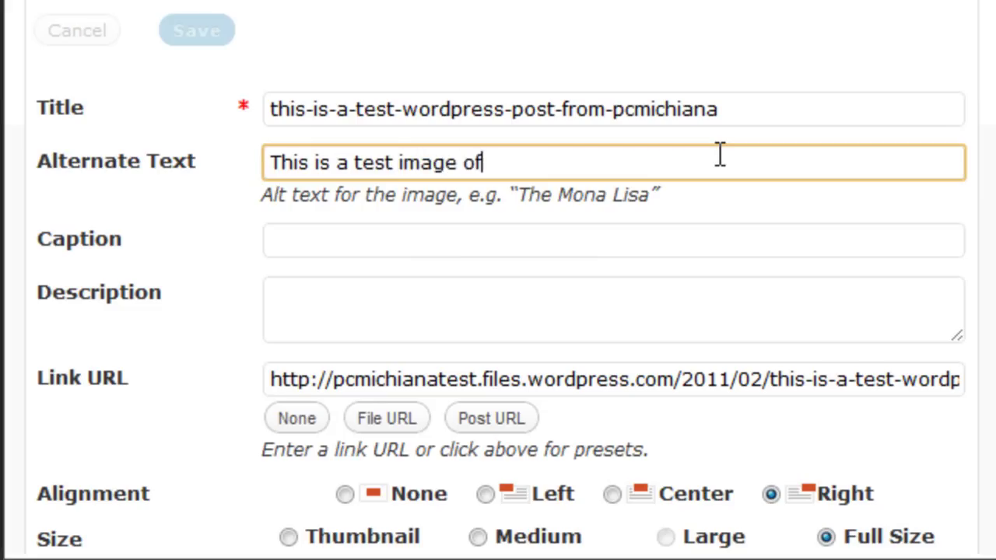
type("Search")
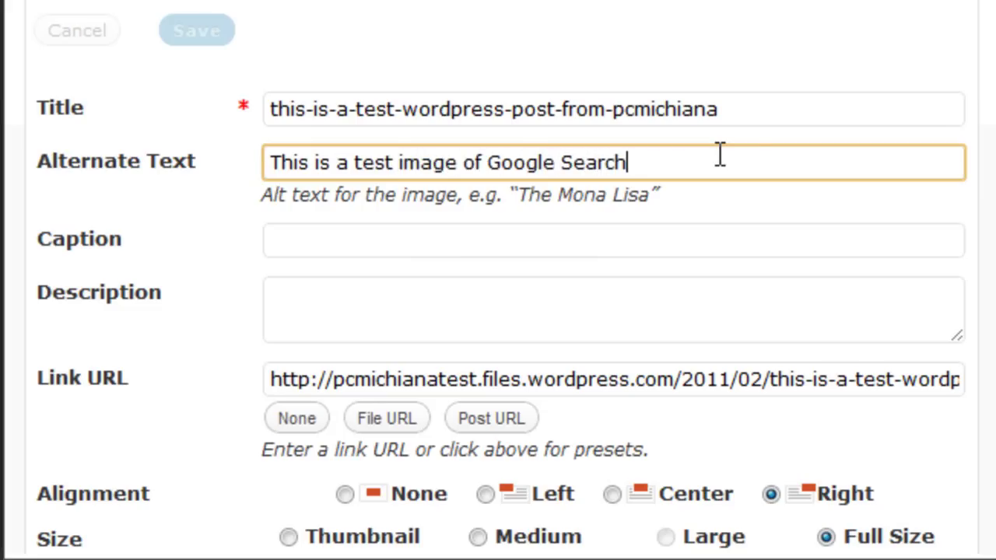
left_click(411, 252)
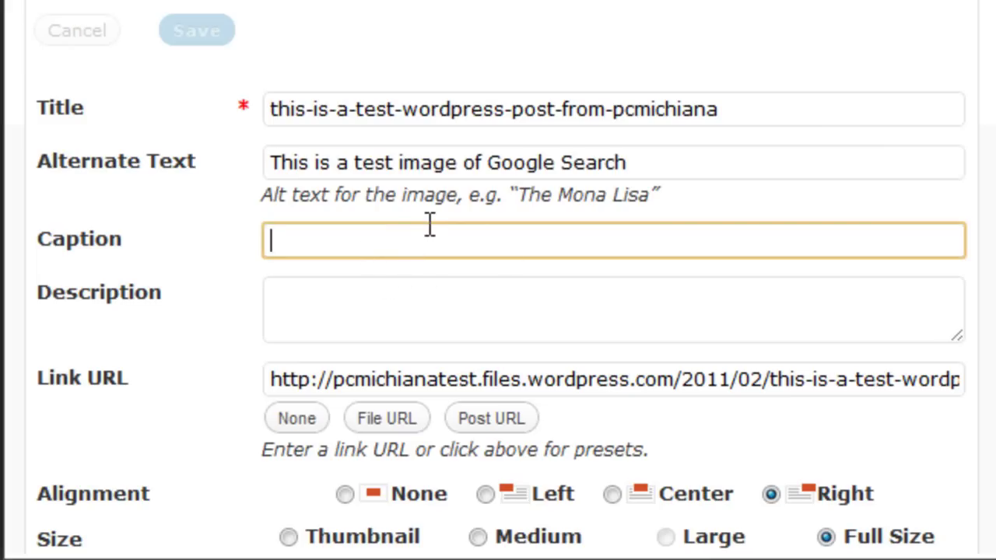
type("This show sup be")
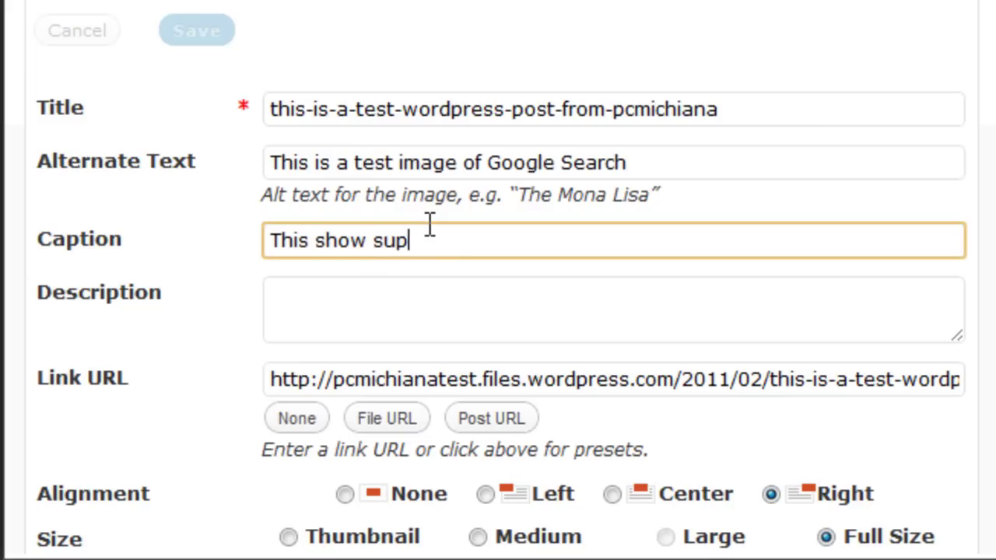
key("BackSpace")
key("BackSpace")
key("BackSpace")
key("BackSpace")
type("s up bleow")
key("BackSpace")
key("BackSpace")
key("BackSpace")
key("BackSpace")
type("elow the picture")
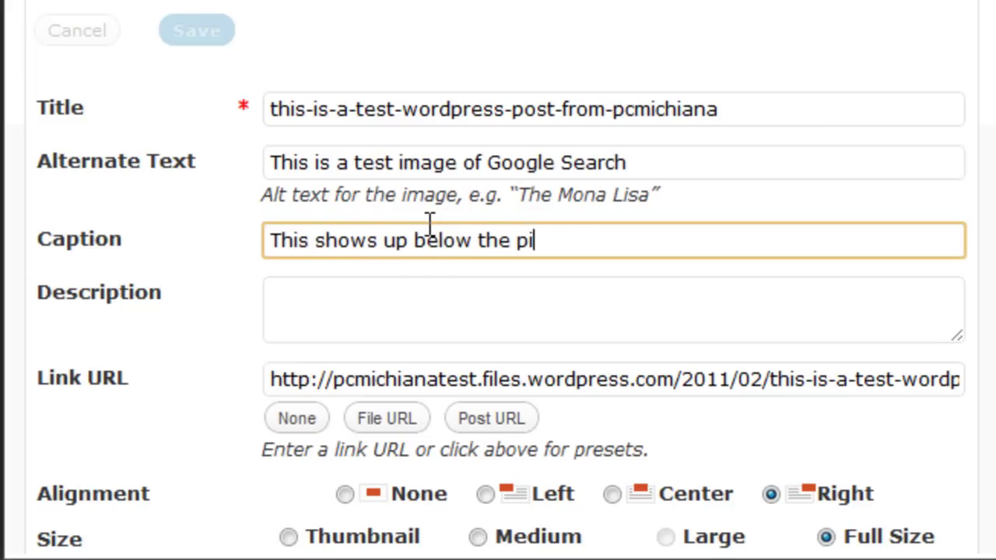
Step: Set the image to Right alignment and Medium size (300 × 175)
left_click(392, 325)
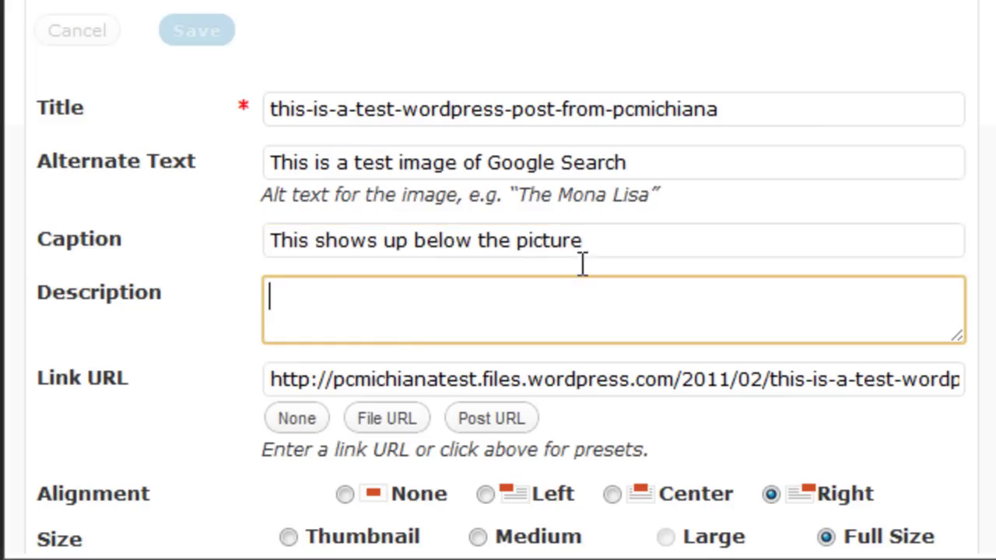
scroll(580, 262, "down", 3)
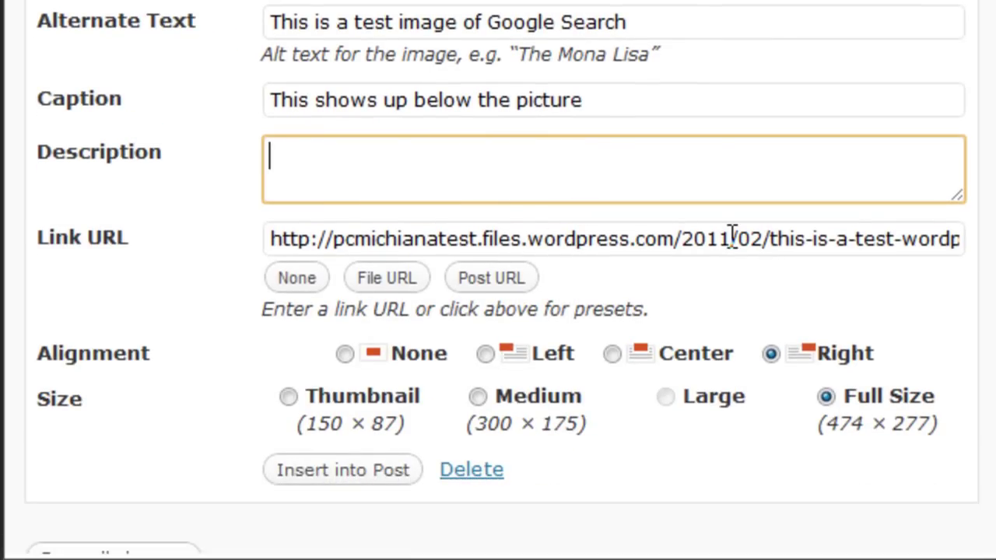
scroll(689, 252, "down", 1)
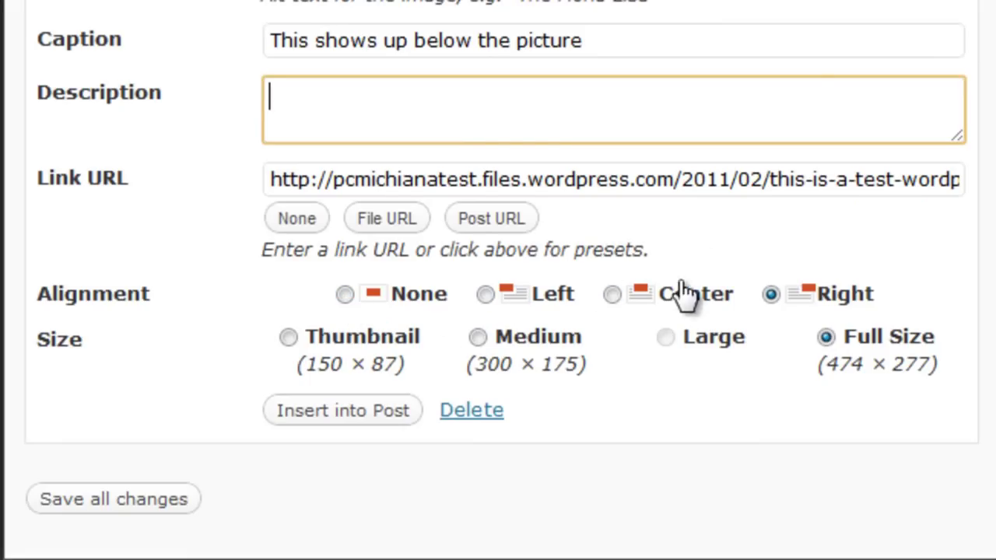
left_click(797, 300)
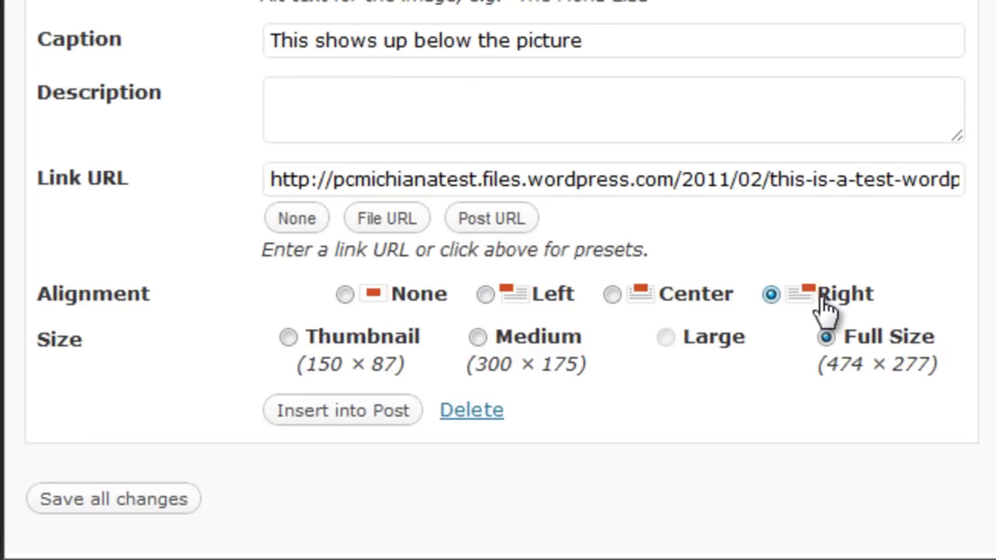
left_click(572, 339)
Step: Insert the captioned Google screenshot into the post, view it full size on the live post, then return
left_click(359, 420)
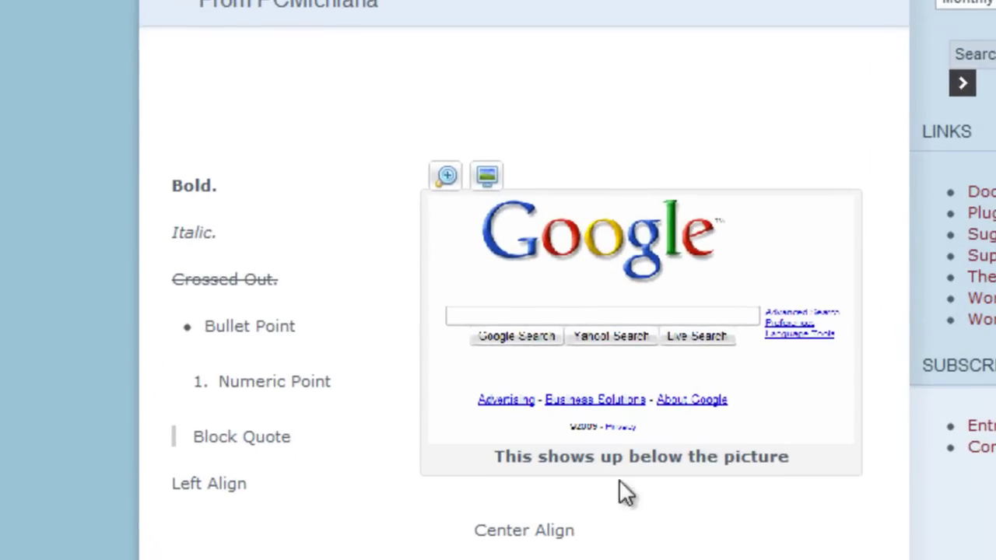
left_click(630, 339)
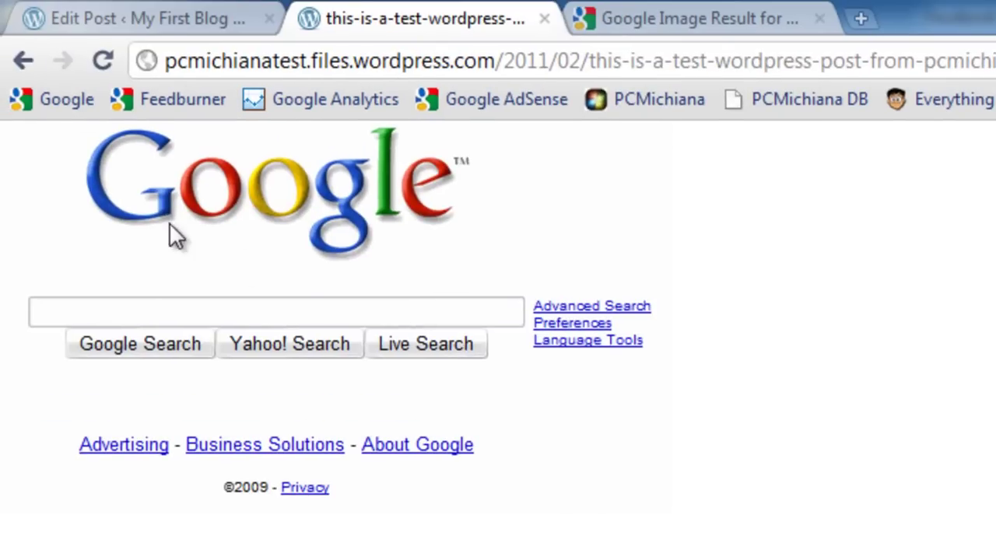
left_click(26, 62)
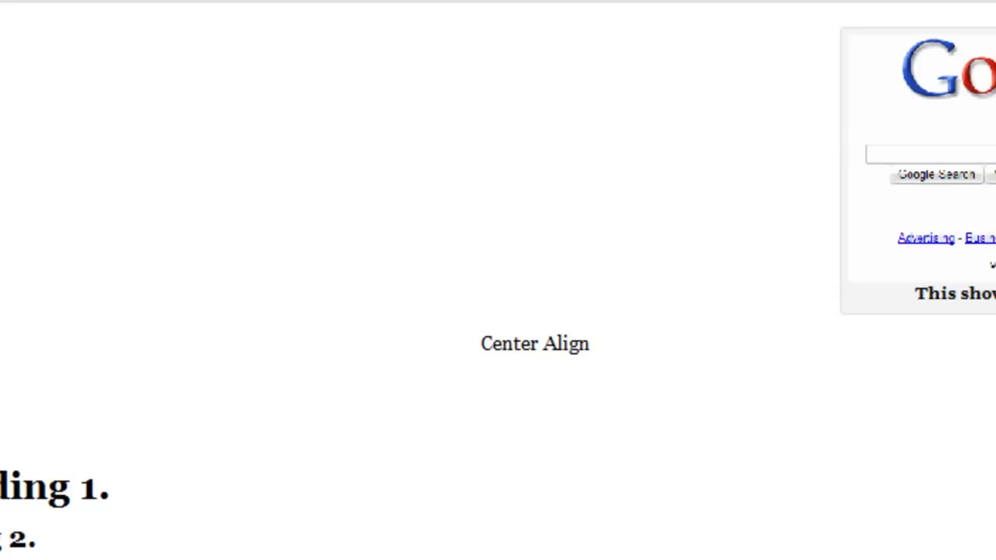
Step: Try 80%, 70% and 90% scales on the inserted screenshot, keep it at 100%, and check Advanced Settings
left_click(869, 73)
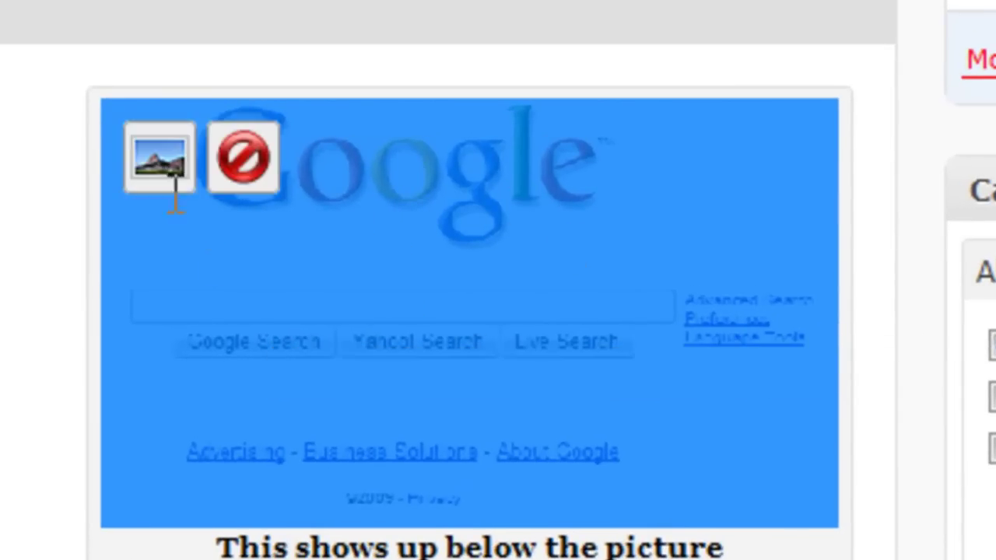
left_click(161, 172)
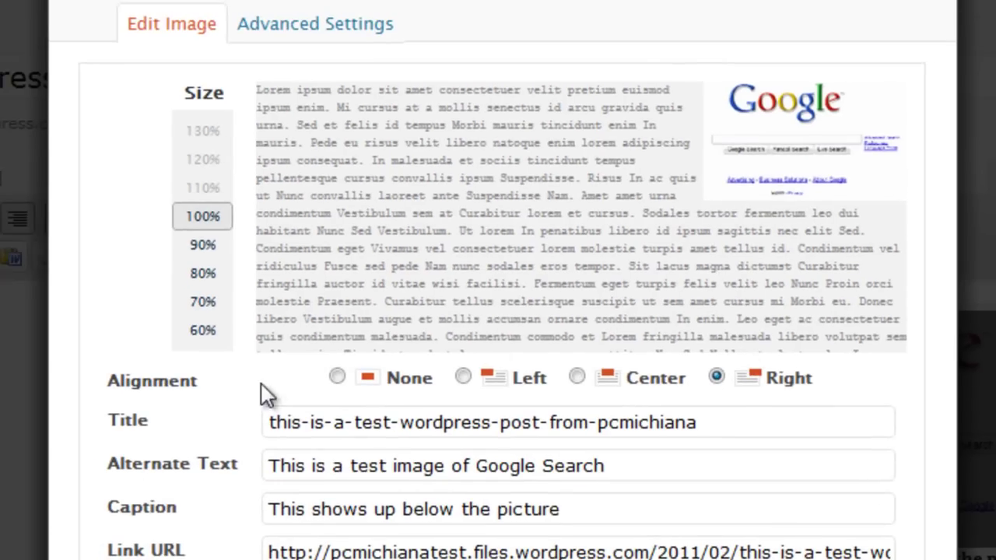
left_click(196, 270)
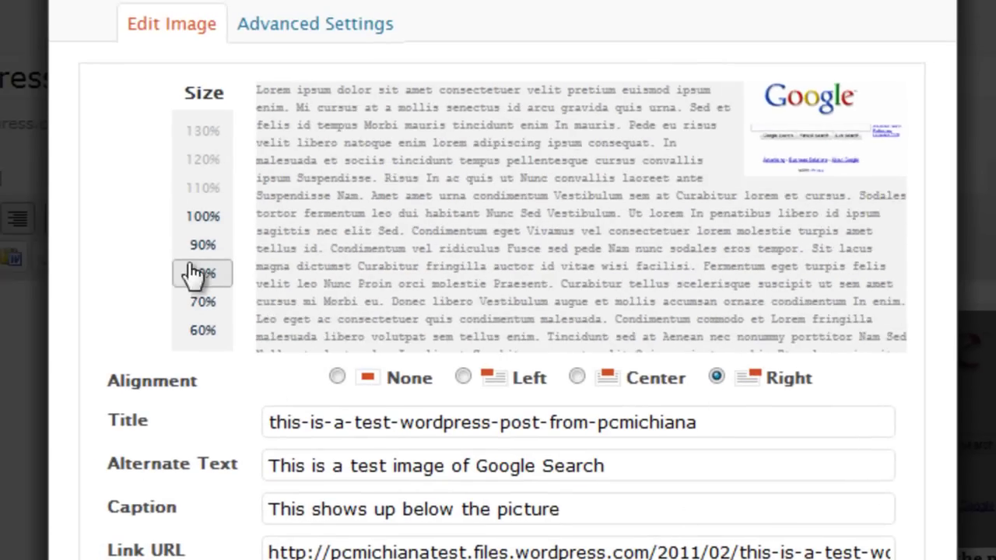
left_click(200, 304)
left_click(198, 276)
left_click(197, 246)
left_click(198, 219)
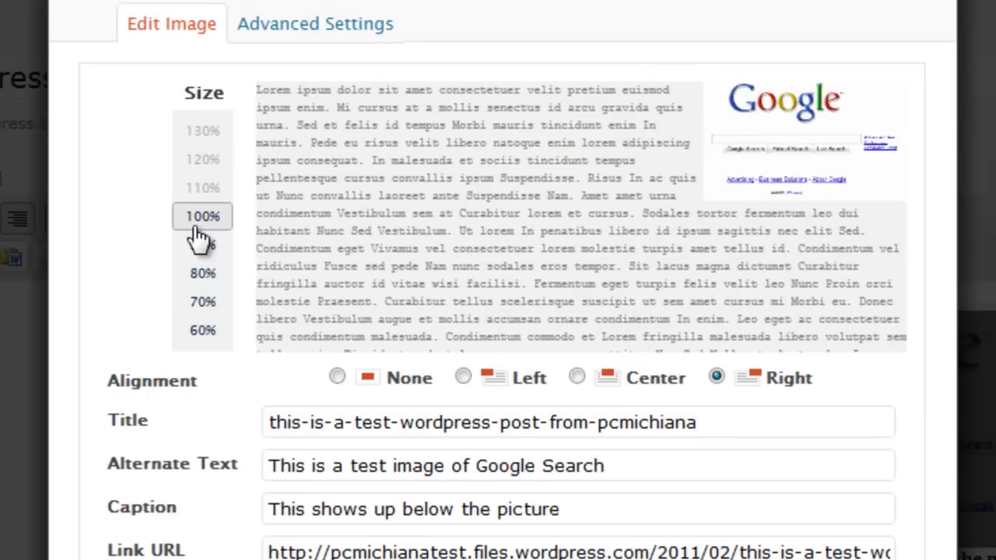
left_click(321, 28)
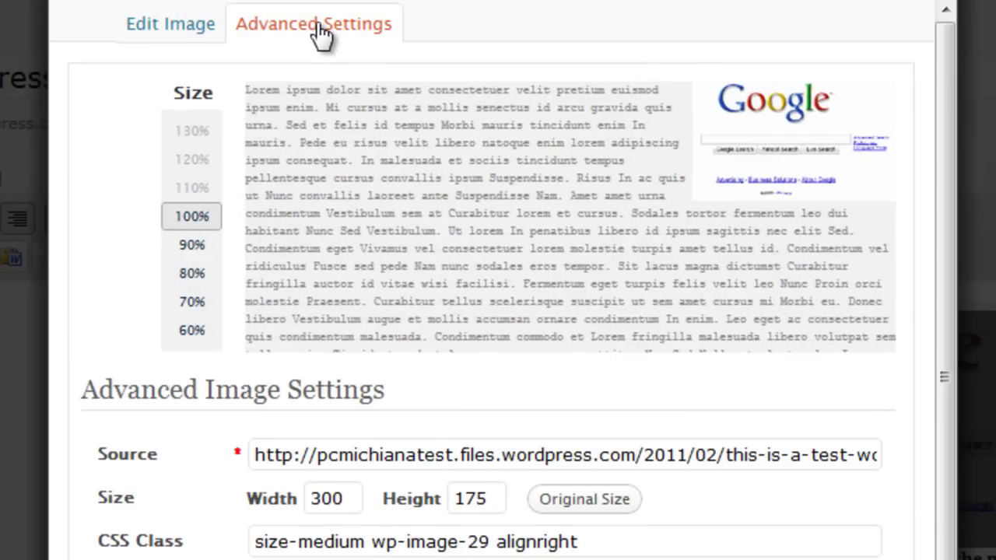
left_click(221, 32)
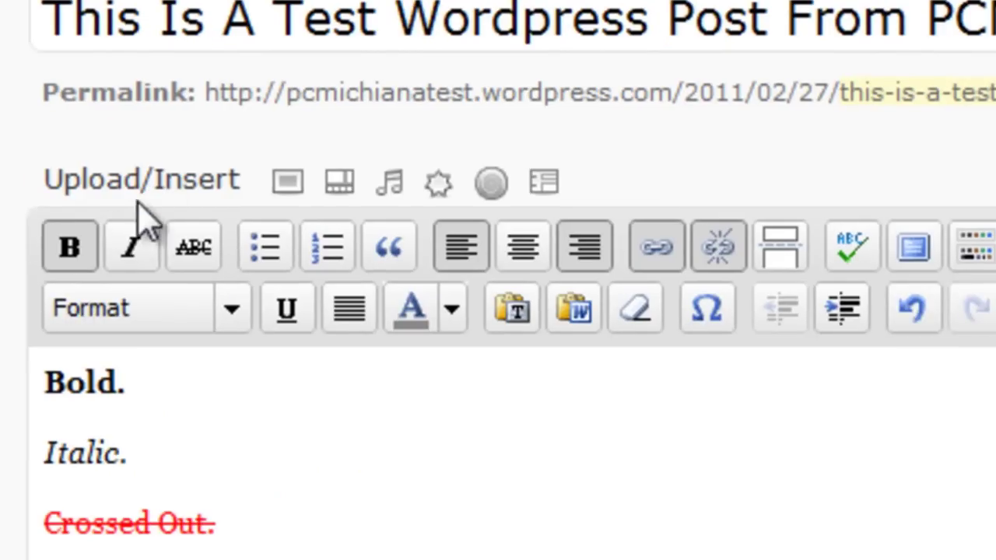
Step: Upload this-is-a-test-wordpress-post-from-pcmichiana1.png as a second copy and open it for editing
left_click(285, 182)
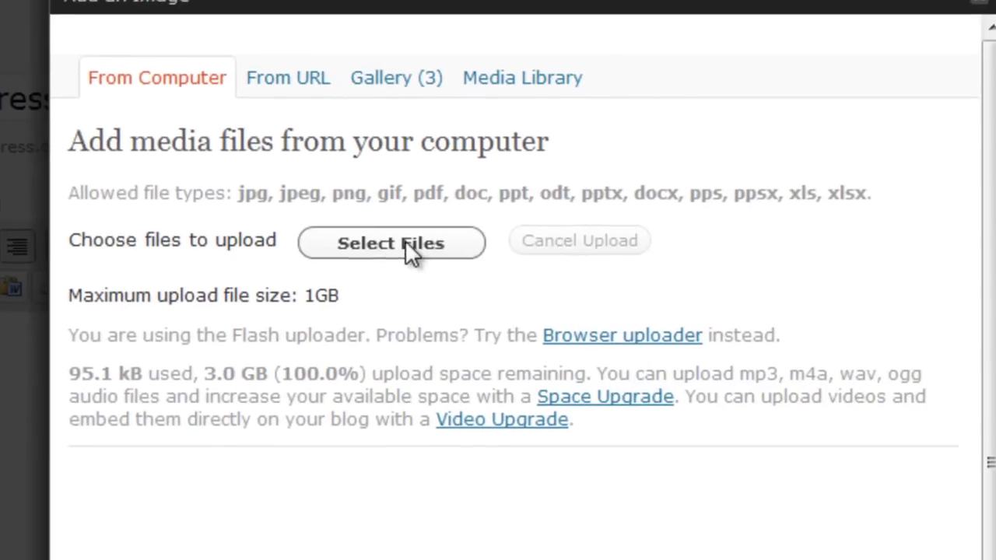
left_click(412, 252)
key("Return")
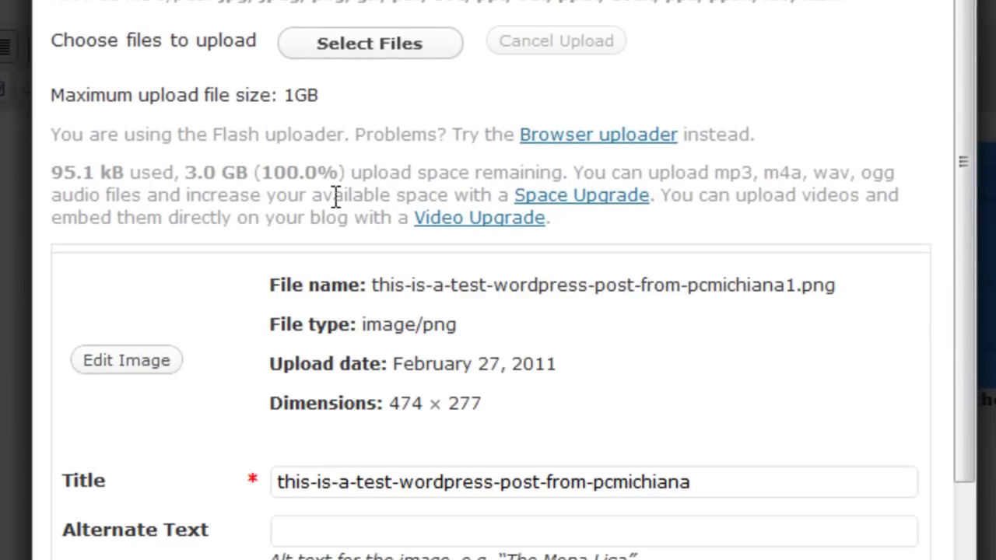
left_click(162, 364)
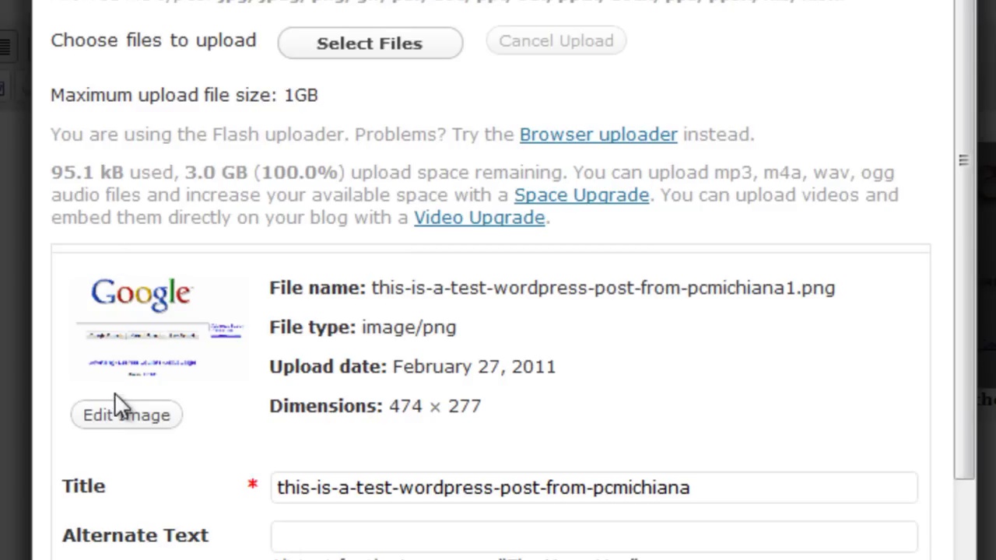
left_click(120, 415)
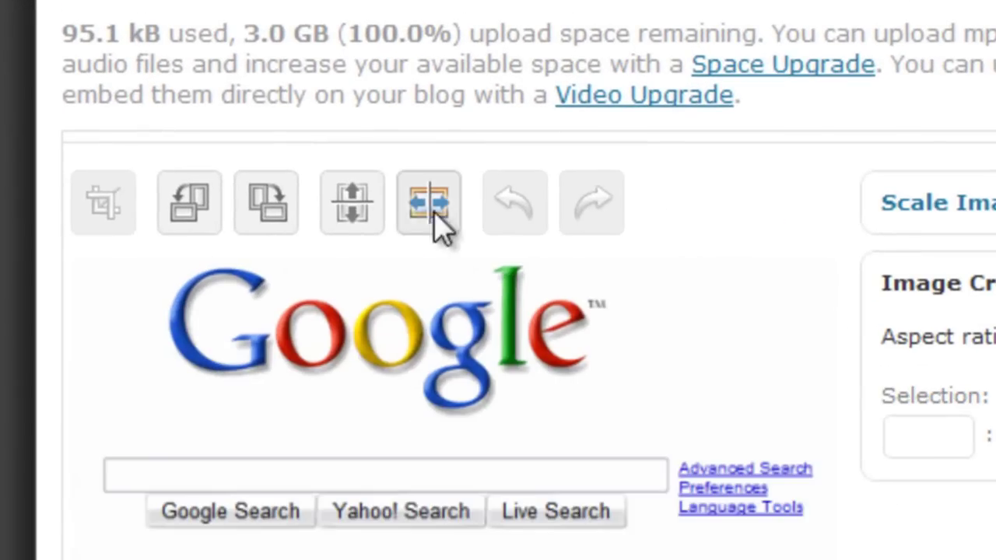
Step: Crop the second screenshot copy to the area around the Google logo
left_click_drag(159, 271, 272, 376)
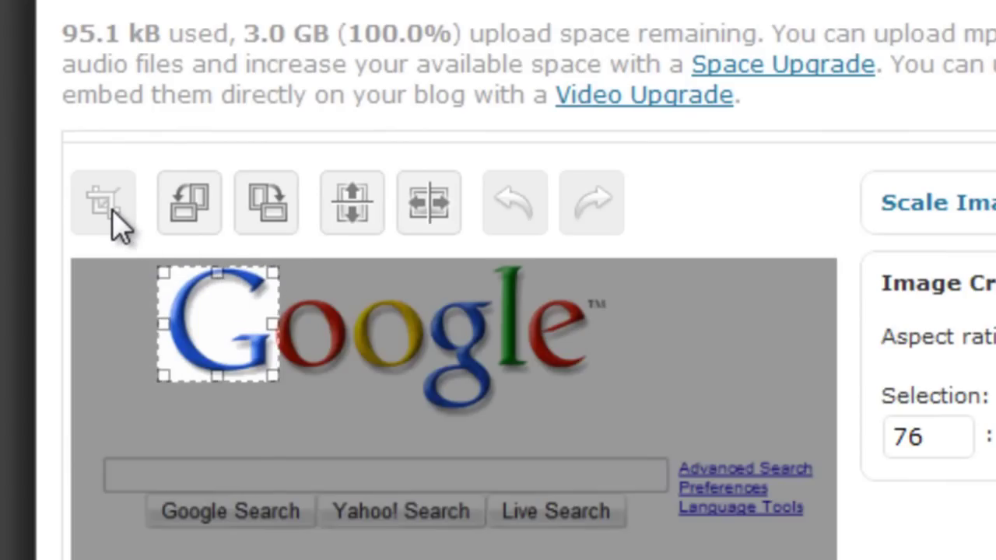
scroll(540, 517, "down", 2)
scroll(540, 517, "up", 2)
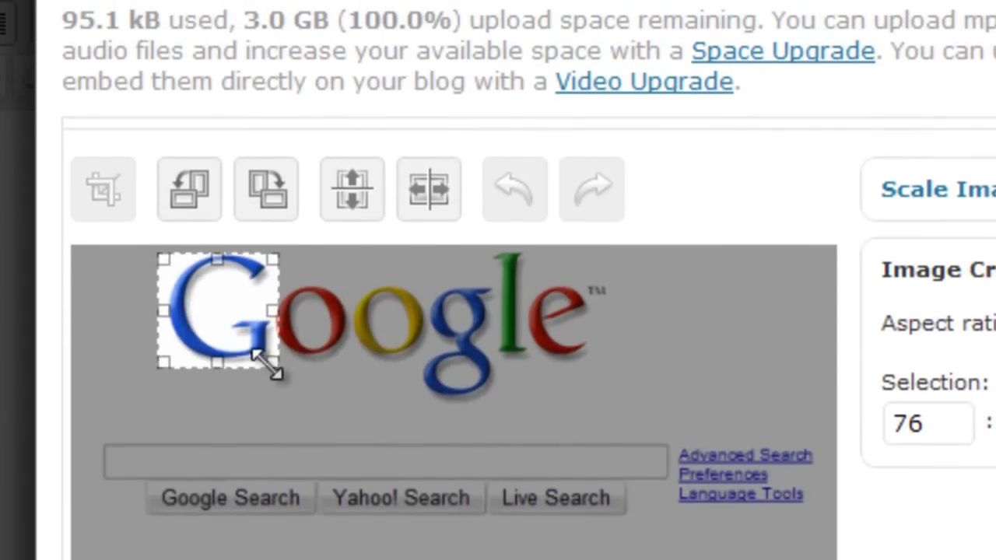
left_click_drag(269, 355, 516, 526)
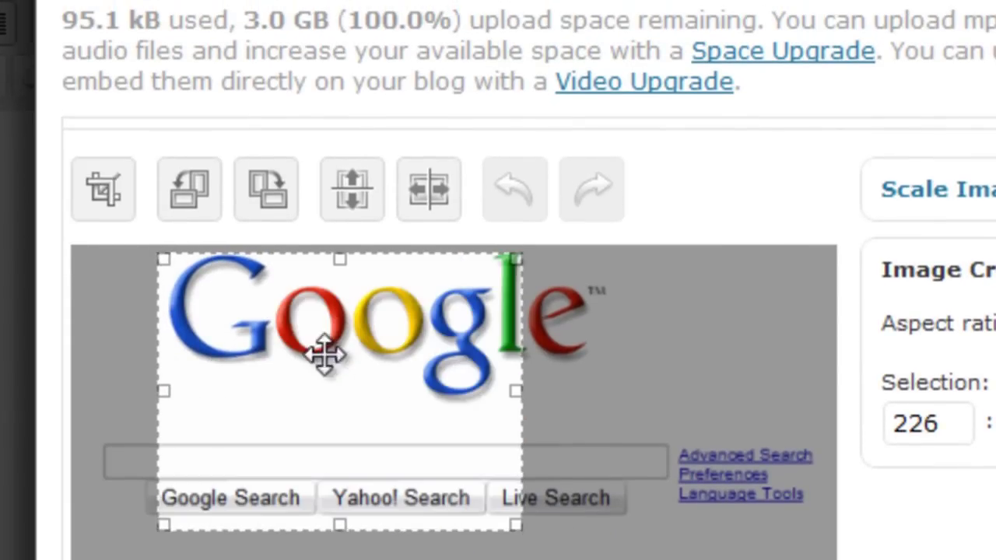
left_click(108, 198)
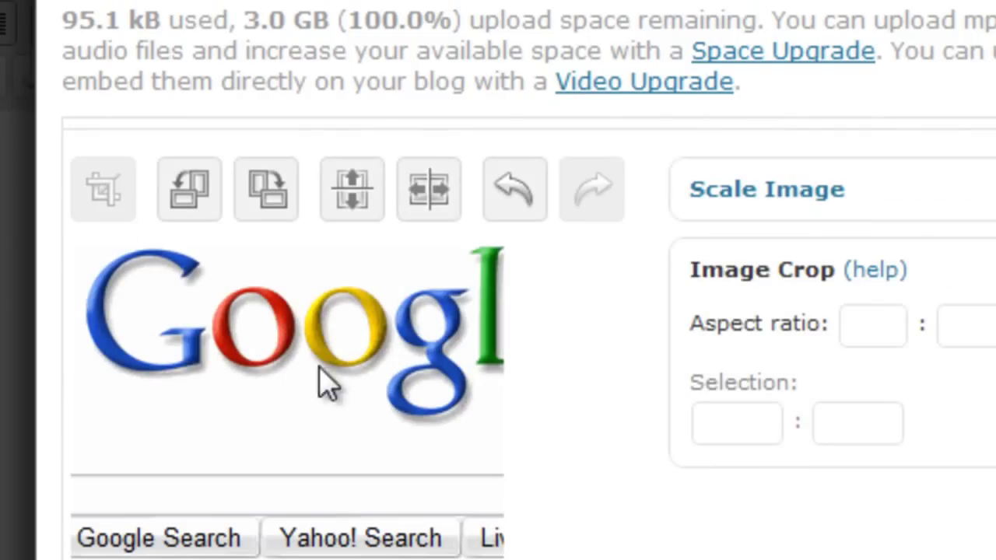
Step: Rotate the image left and back, then flip it vertically and back upright
left_click(191, 216)
left_click(247, 204)
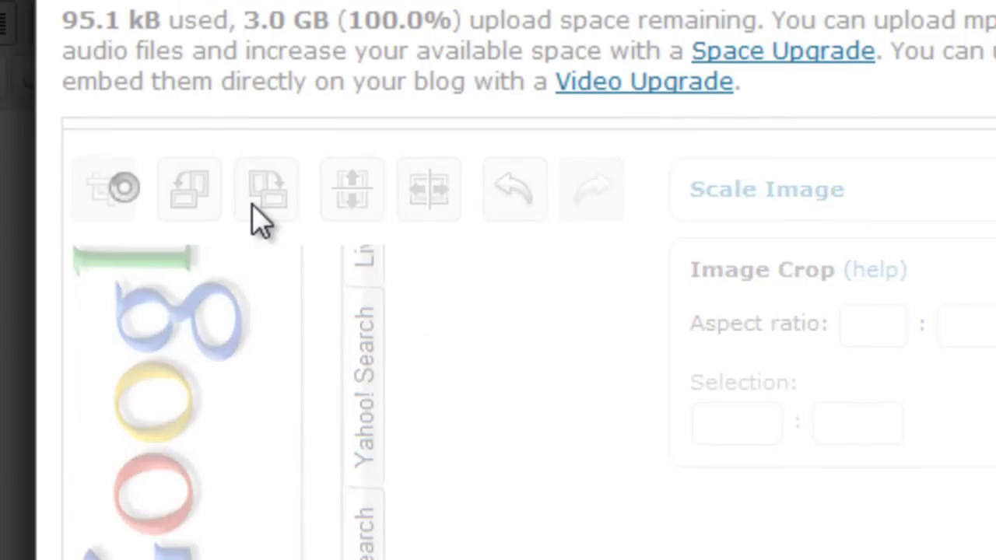
left_click(367, 199)
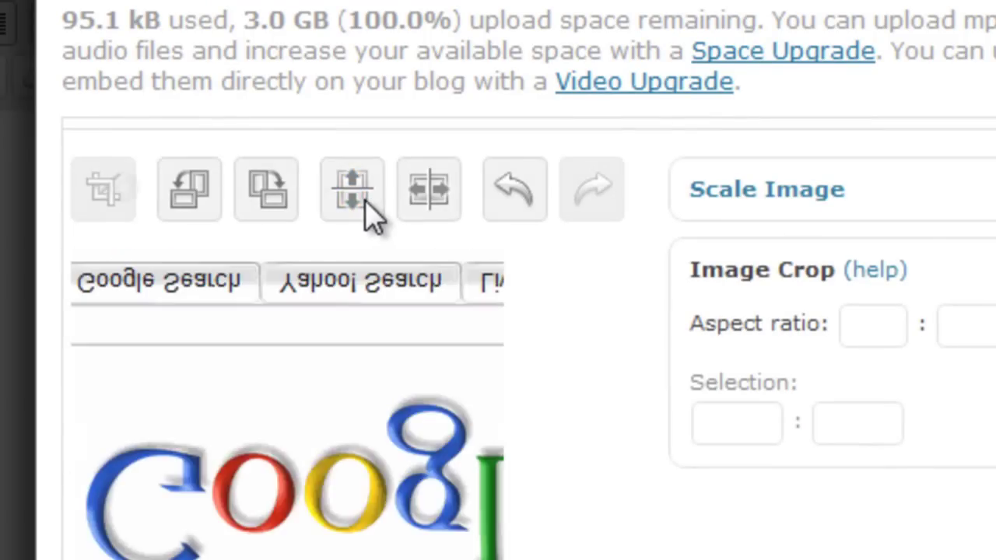
left_click(365, 200)
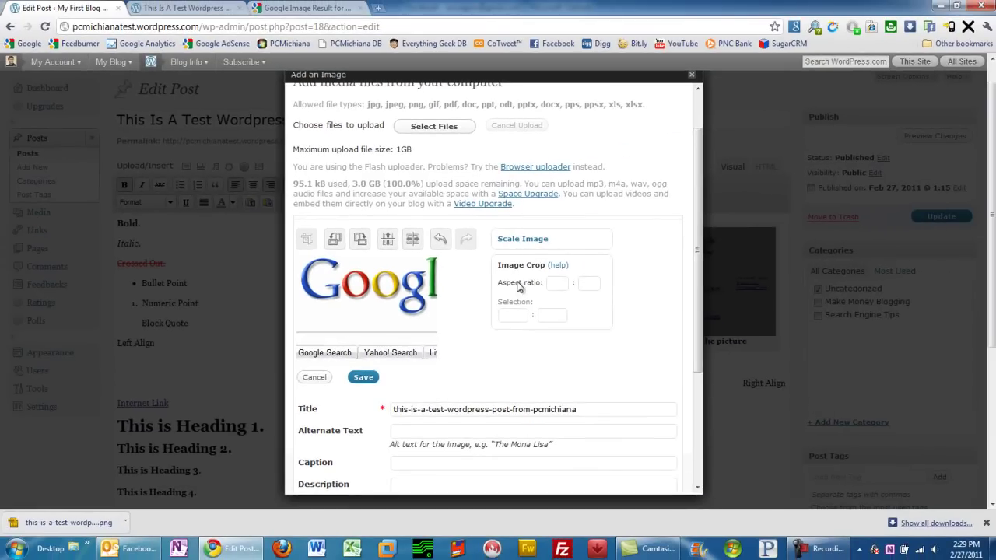
left_click(491, 431)
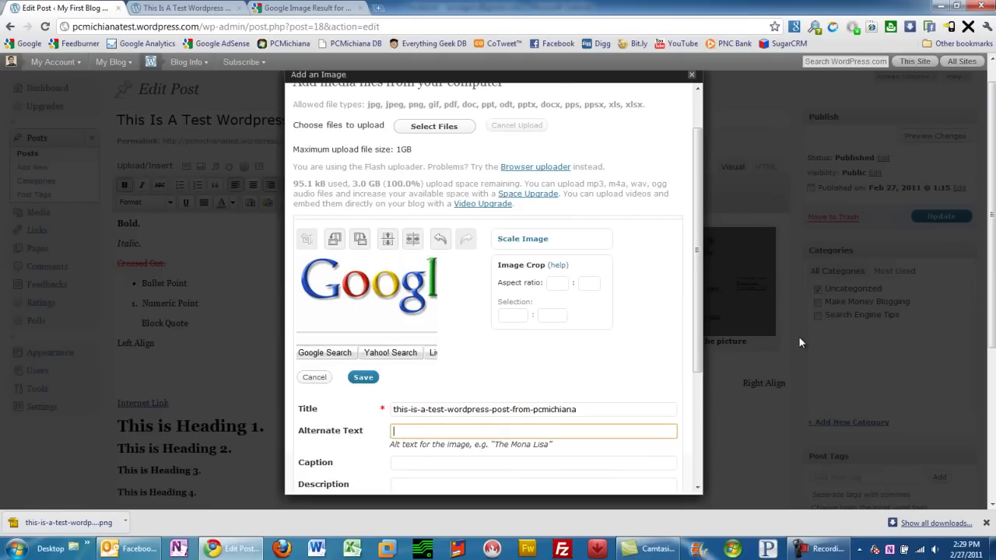